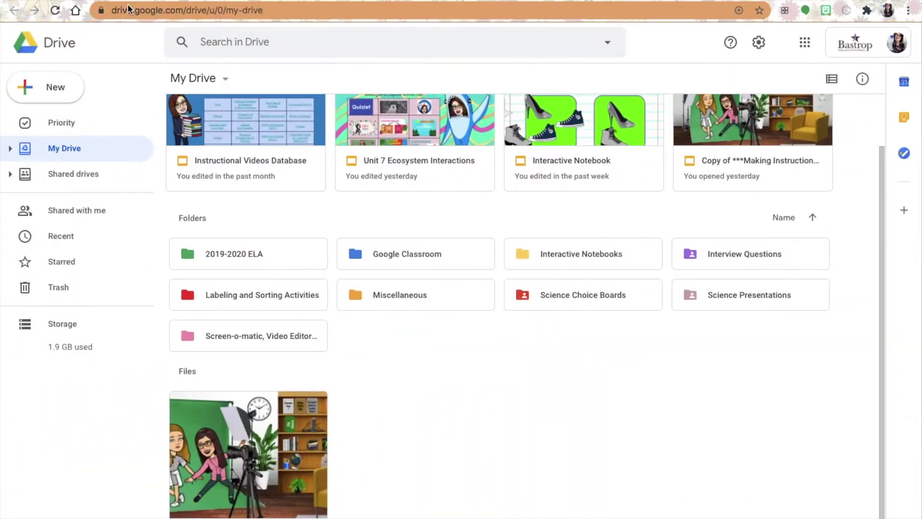
Step: Create a new blank Google Slides presentation from the New menu in My Drive
click(58, 86)
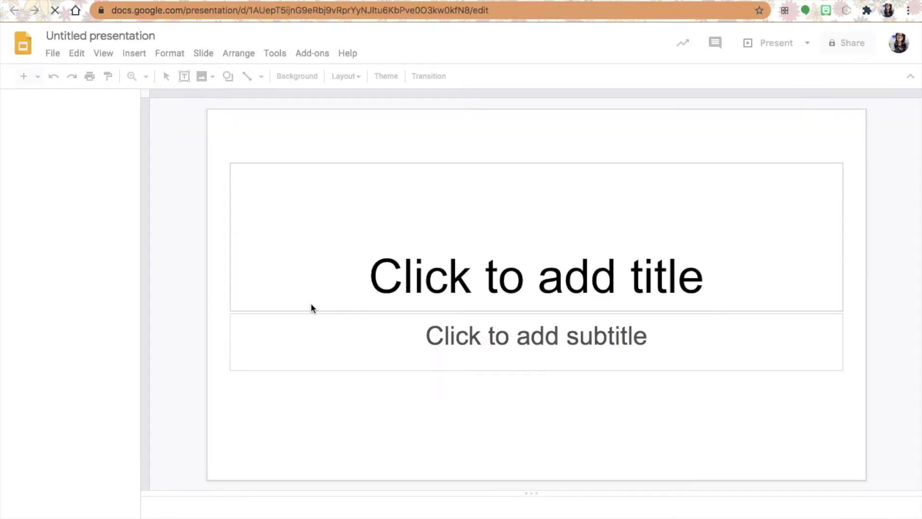
Step: Delete the title and subtitle placeholders and close the Themes panel
click(359, 311)
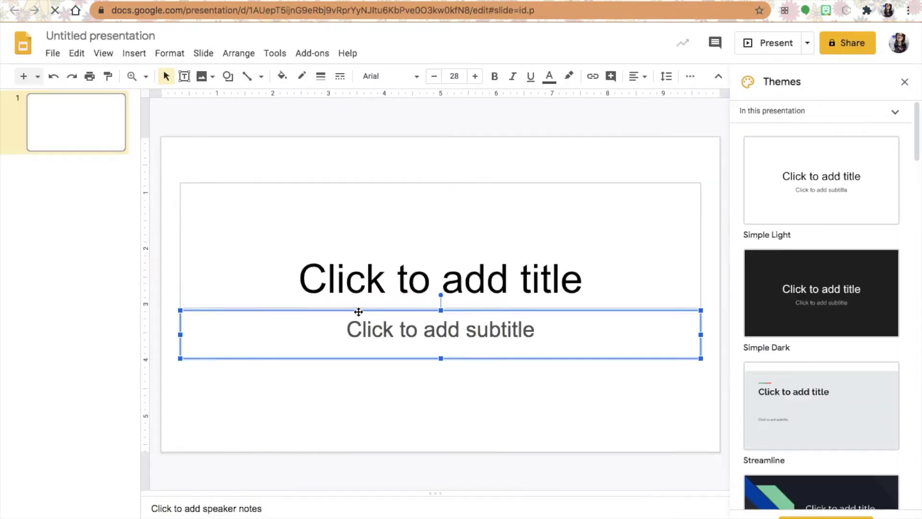
key(Delete)
click(298, 307)
key(Delete)
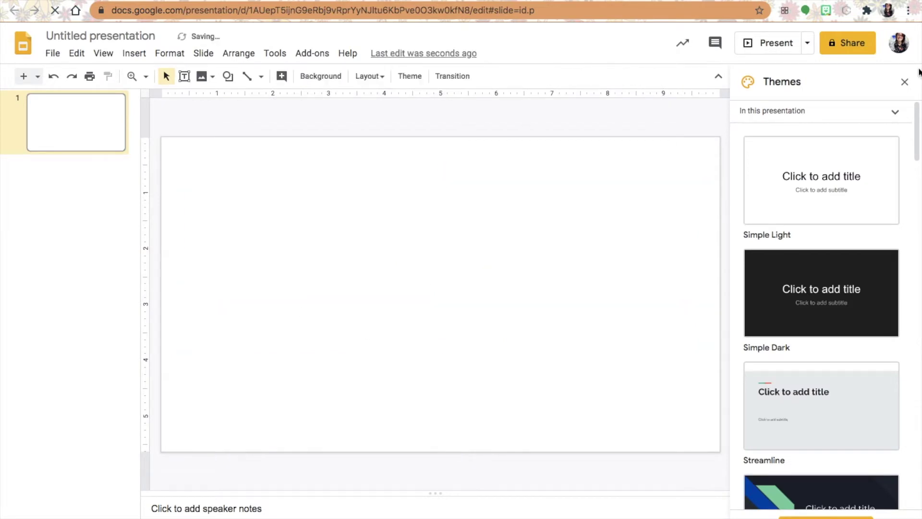
click(905, 81)
Step: Set a plain lined-paper image from a 'notebook paper' search as the slide background
click(322, 76)
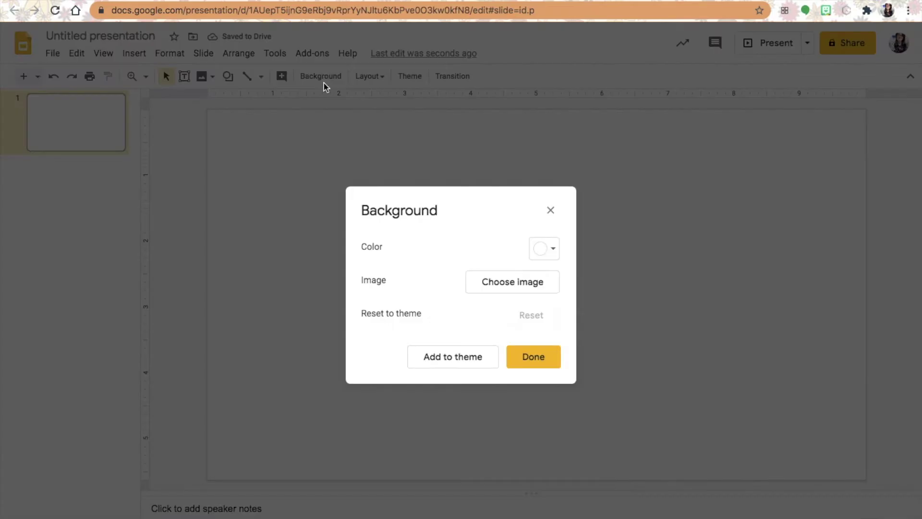
click(501, 292)
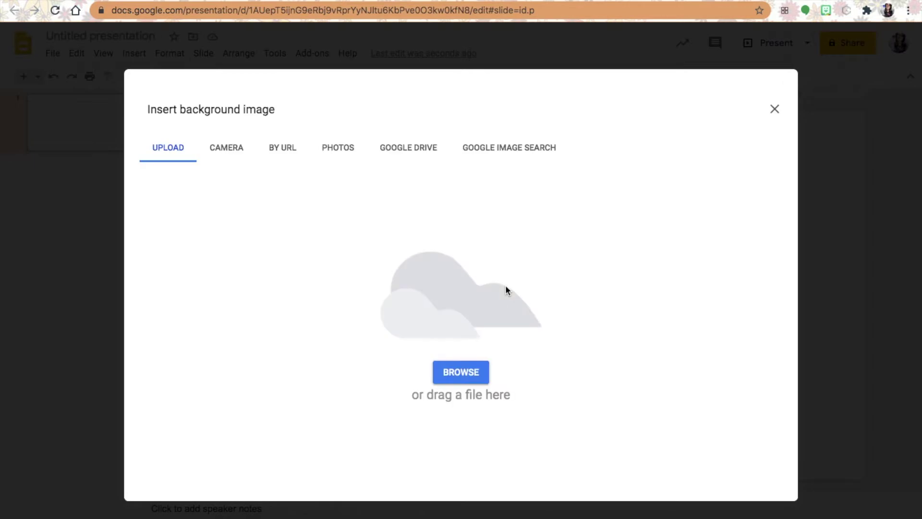
click(502, 150)
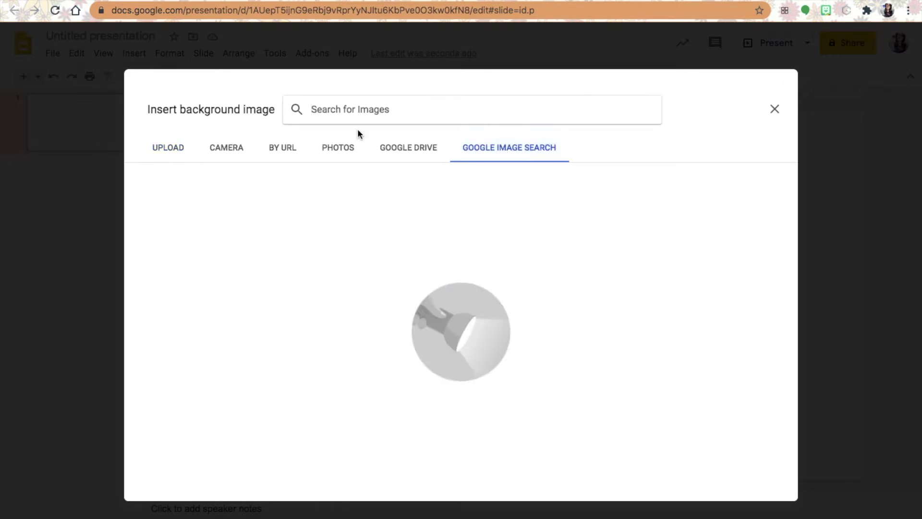
text(notebook paper)
key(Return)
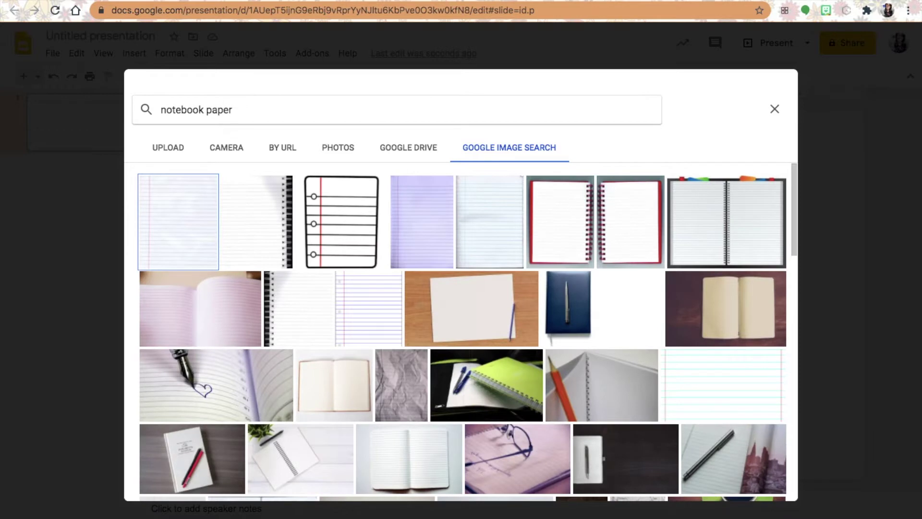
click(709, 404)
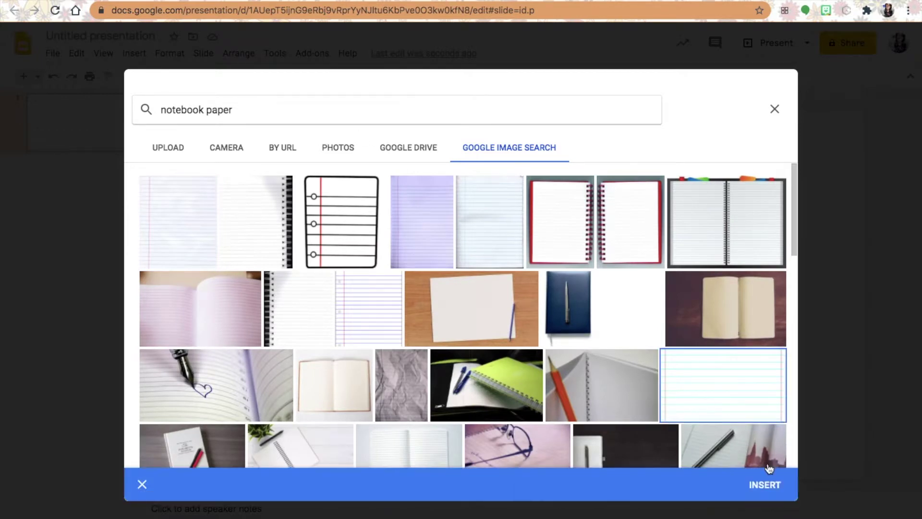
click(772, 487)
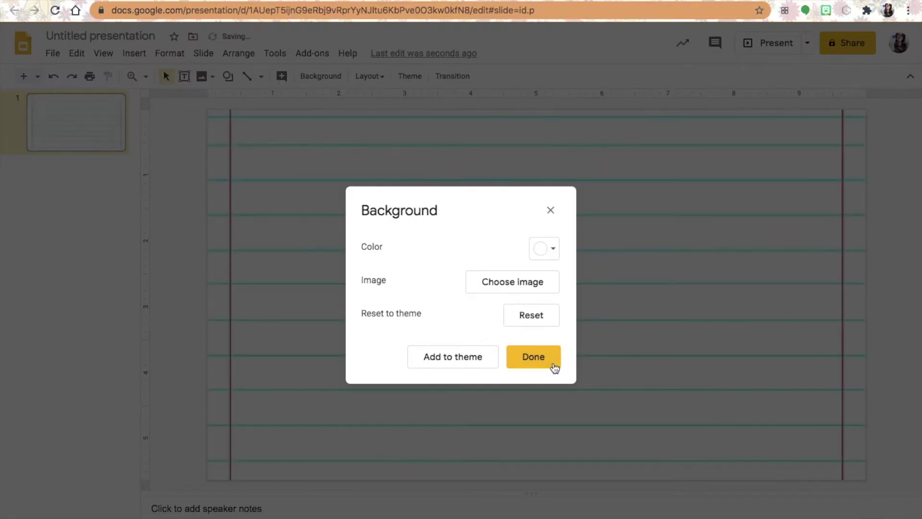
click(535, 356)
Step: Add 'Exit Ticket' word art in Luckiest Guy, centred across the top of the slide
click(134, 54)
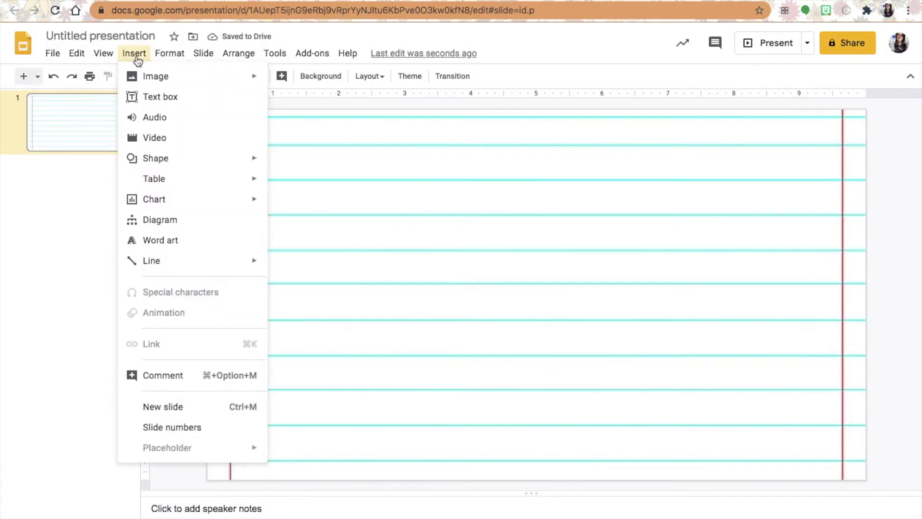
click(156, 245)
text(Exit Ticket)
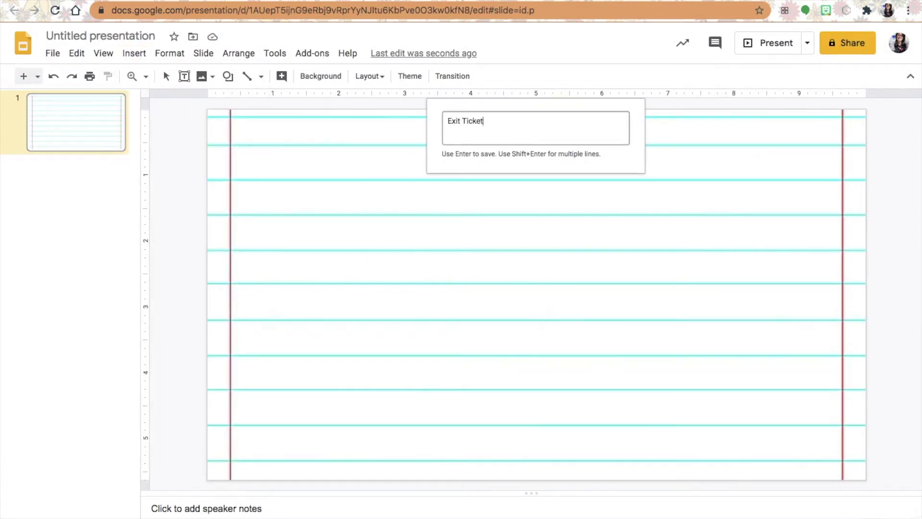
key(Return)
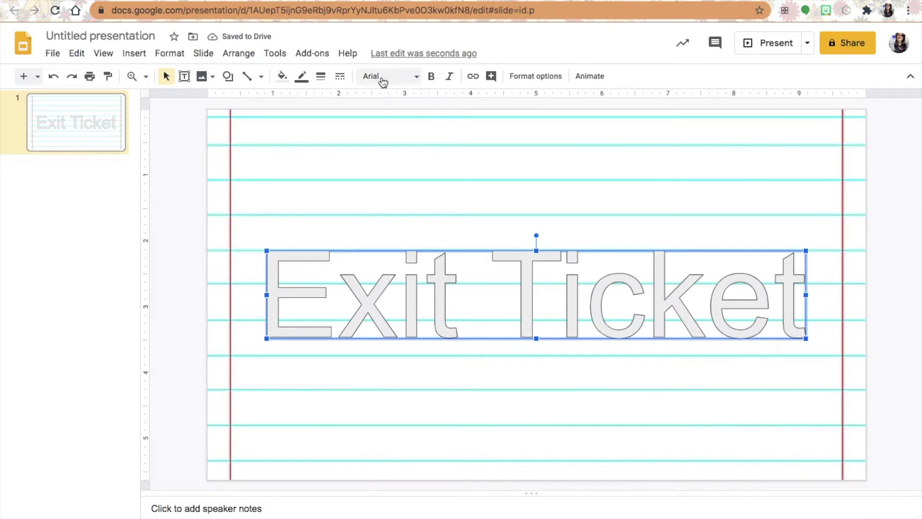
click(382, 77)
click(417, 153)
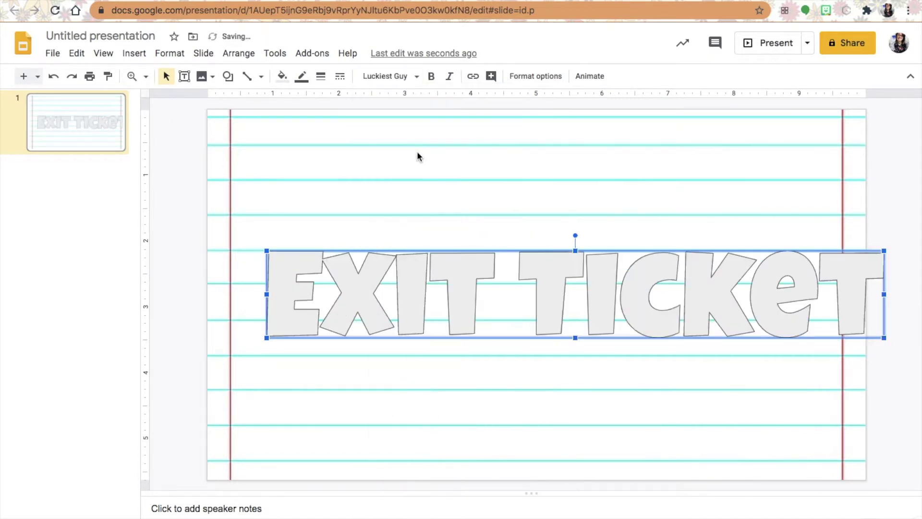
drag(585, 280, 542, 149)
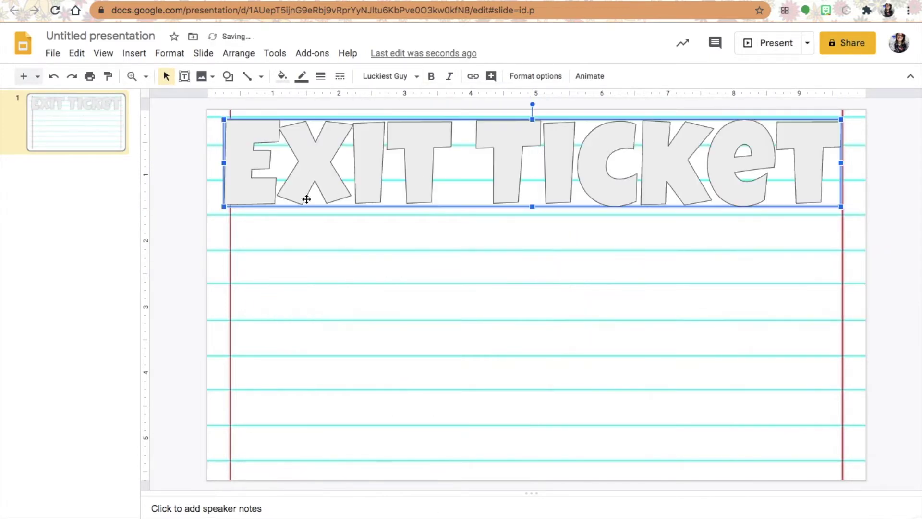
drag(223, 207, 329, 200)
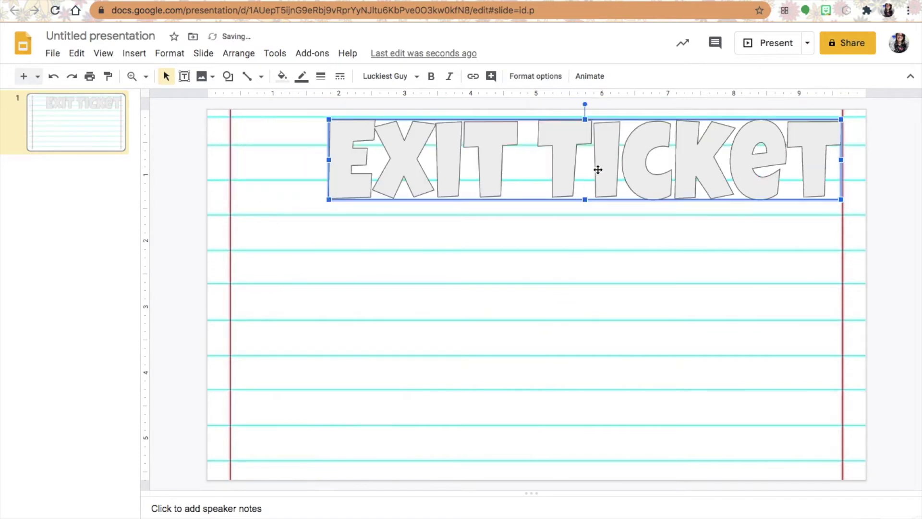
drag(598, 170, 548, 174)
Step: Fill the title letters blue with a dark red 4px outline
click(282, 76)
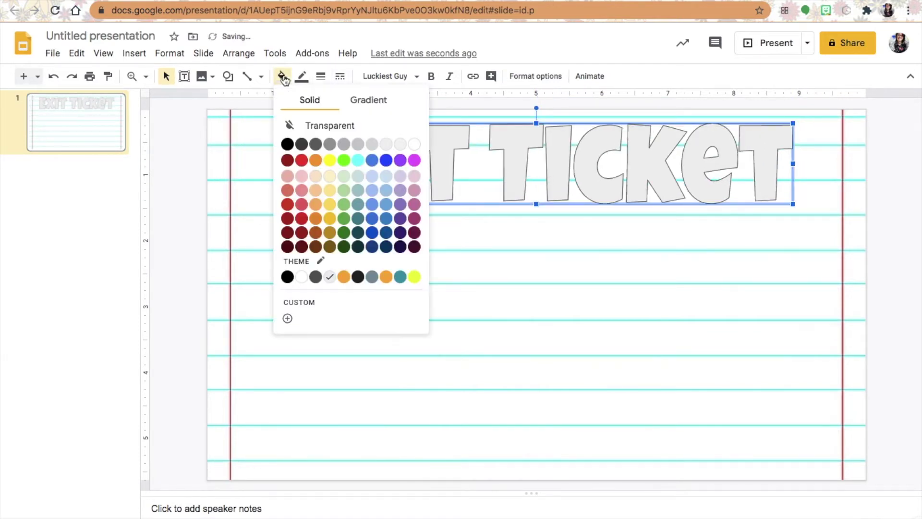
click(386, 205)
click(302, 76)
click(307, 121)
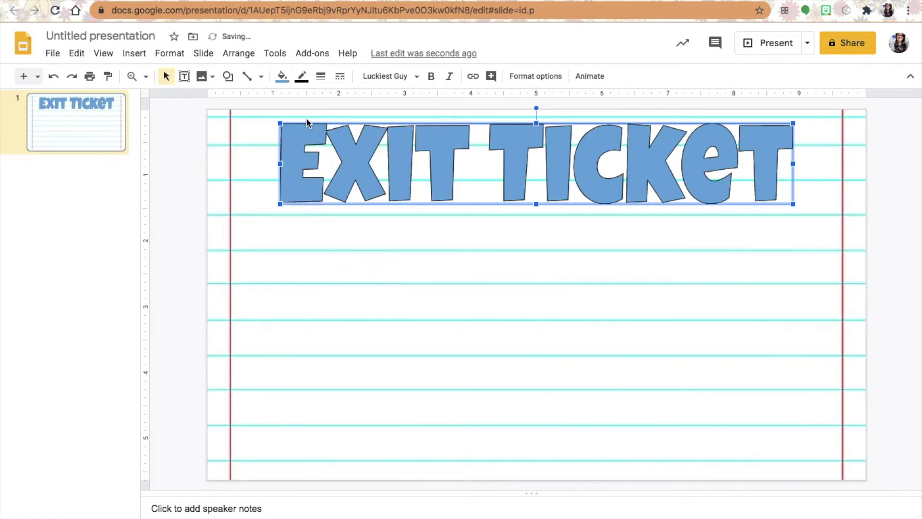
click(302, 76)
click(319, 137)
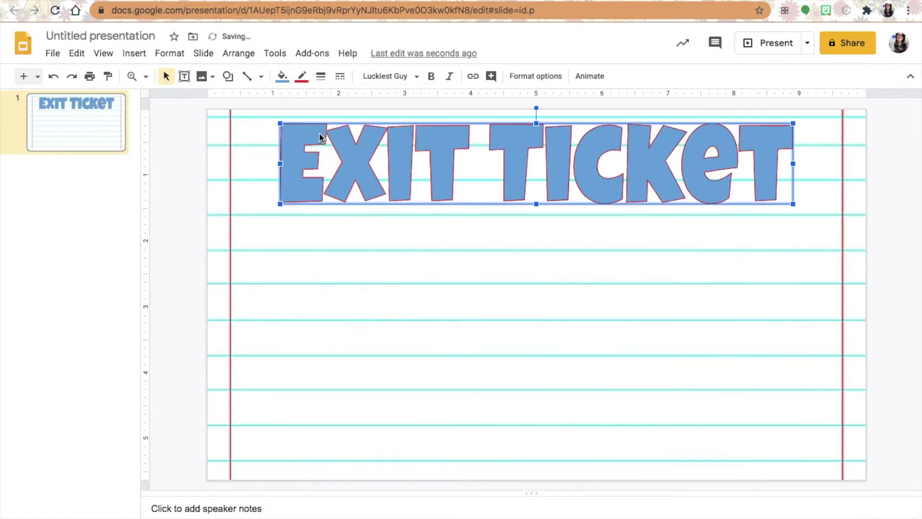
click(301, 76)
click(321, 216)
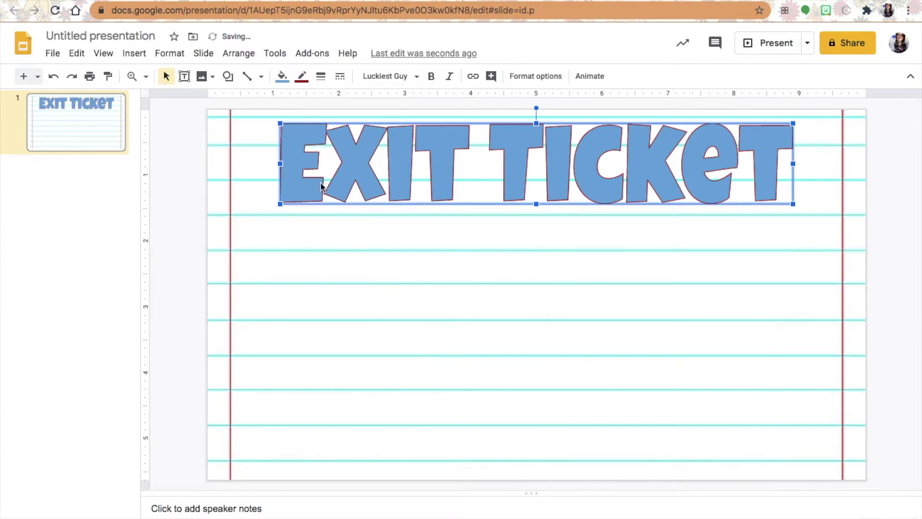
click(321, 76)
click(338, 159)
Step: Shorten the EXIT TICKET title box slightly
click(413, 276)
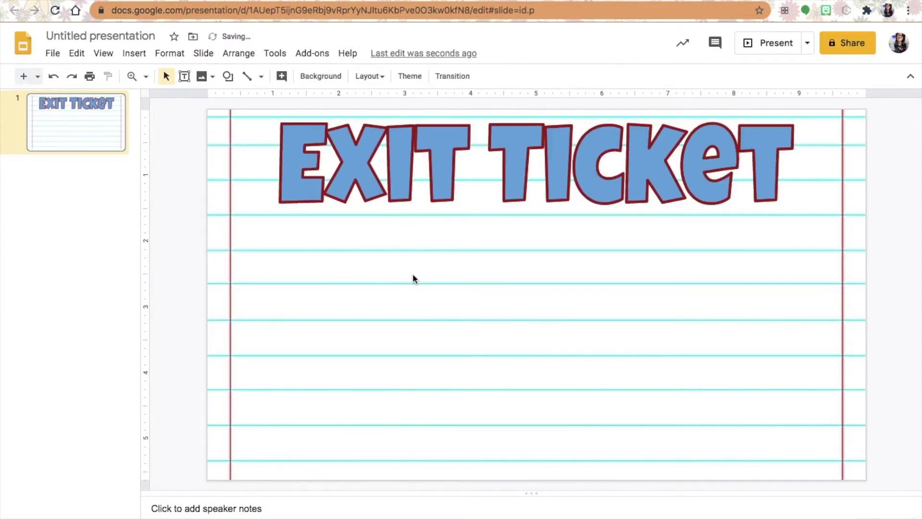
click(292, 201)
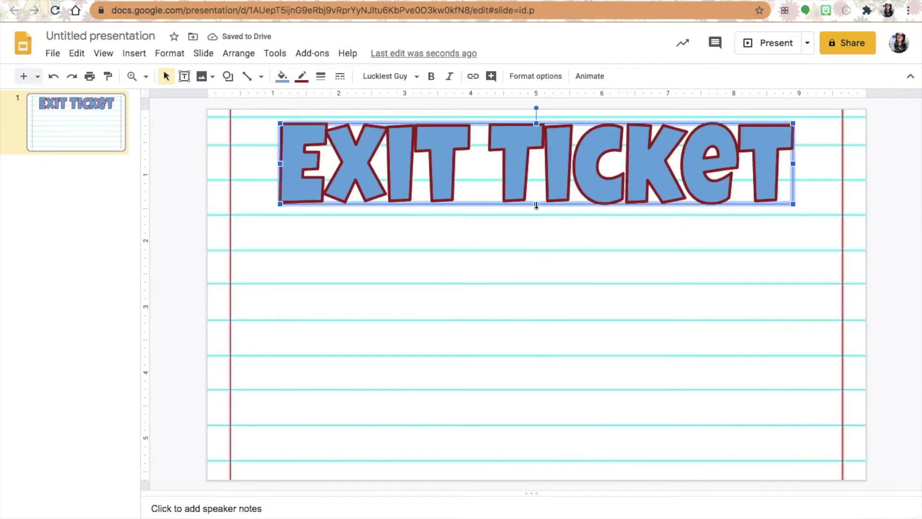
drag(536, 205, 535, 182)
click(540, 271)
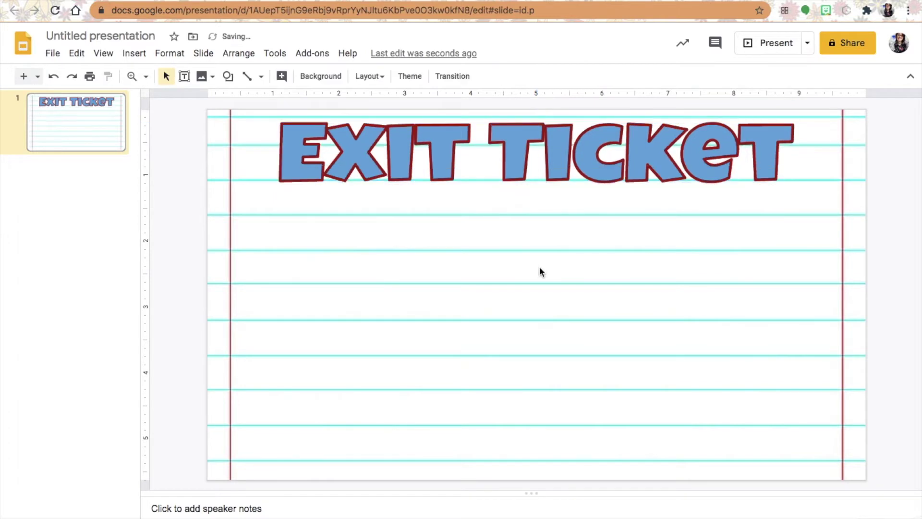
Step: Draw a triangle below the left end of the title and stretch it taller
click(133, 54)
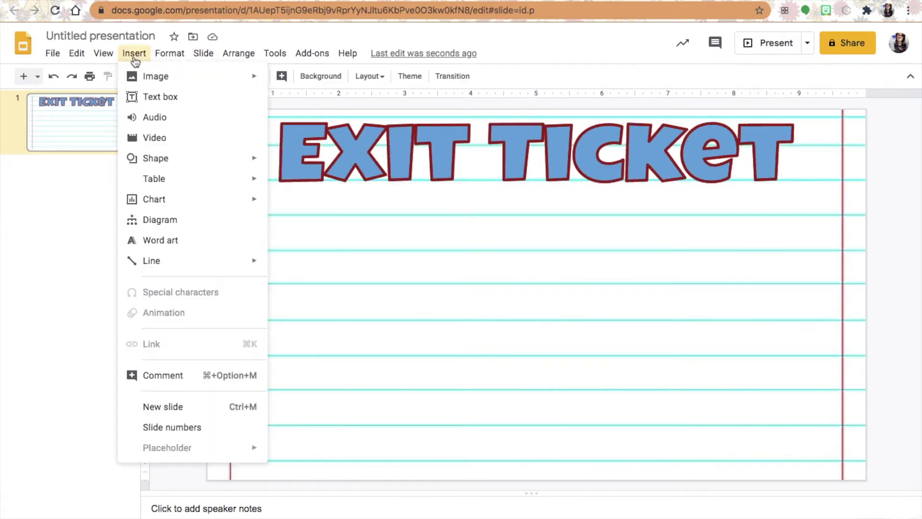
mouse_move(159, 161)
mouse_move(307, 163)
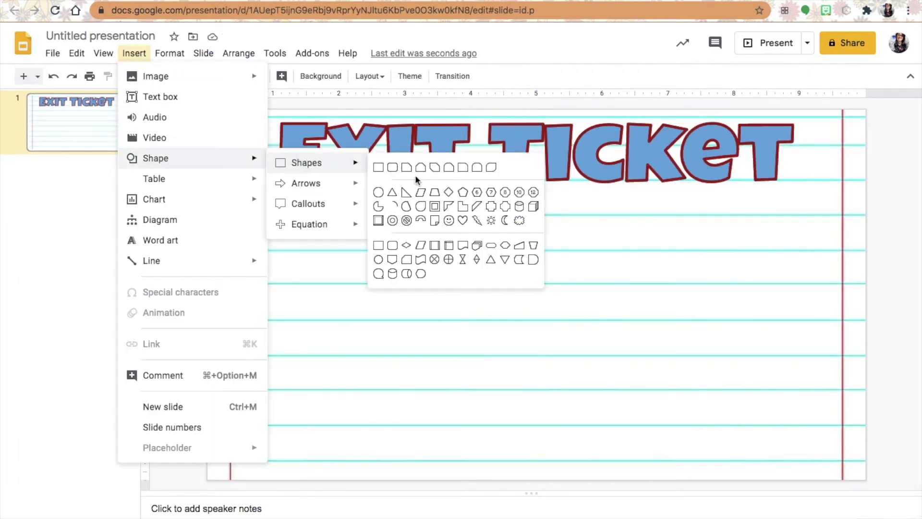
click(393, 192)
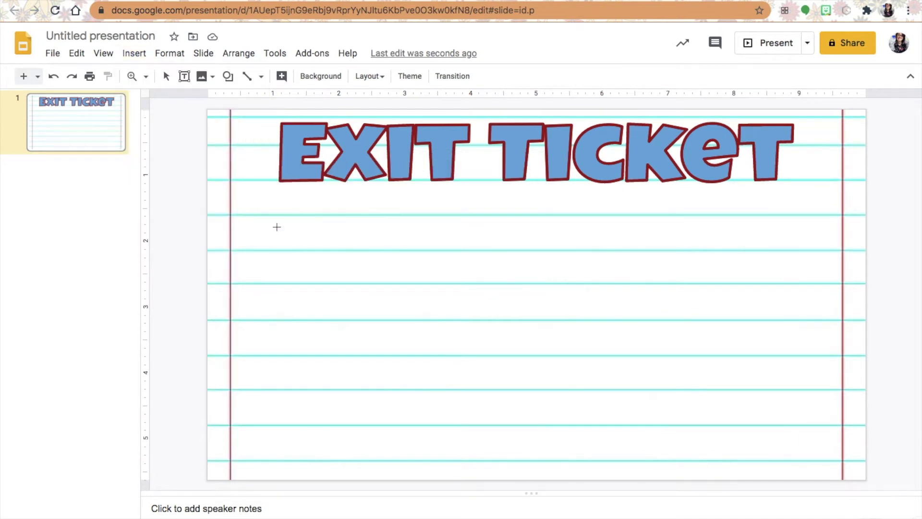
drag(265, 246, 345, 194)
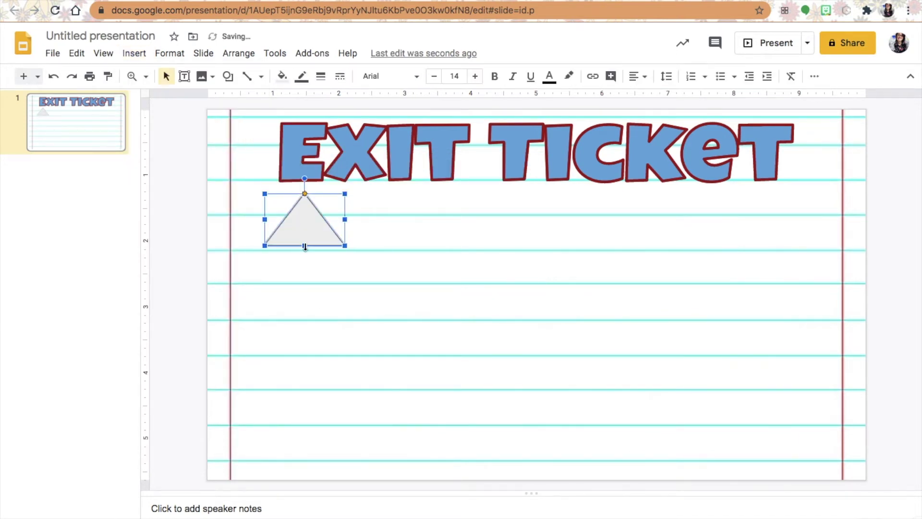
drag(304, 246, 305, 260)
click(311, 300)
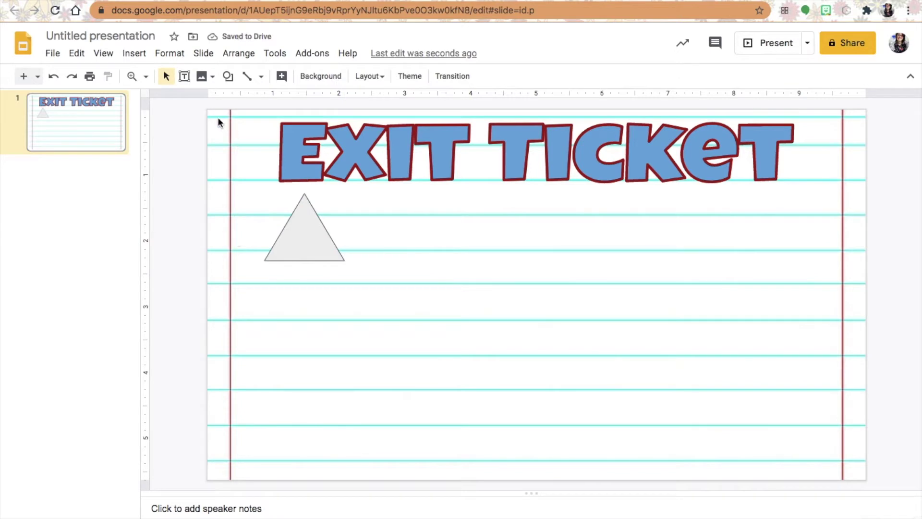
Step: Draw a square centred below the triangle
click(227, 76)
mouse_move(257, 99)
click(331, 103)
drag(279, 343, 345, 281)
drag(310, 321, 301, 335)
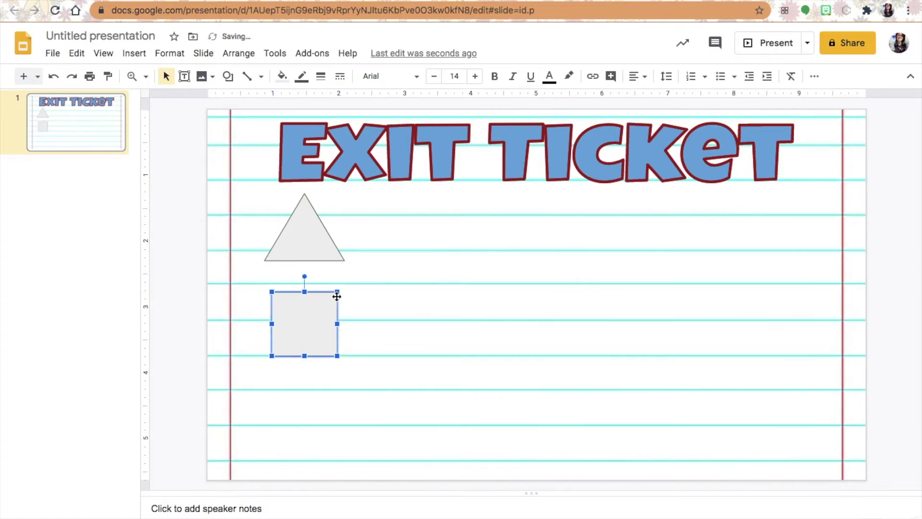
drag(338, 292, 348, 289)
drag(272, 290, 270, 289)
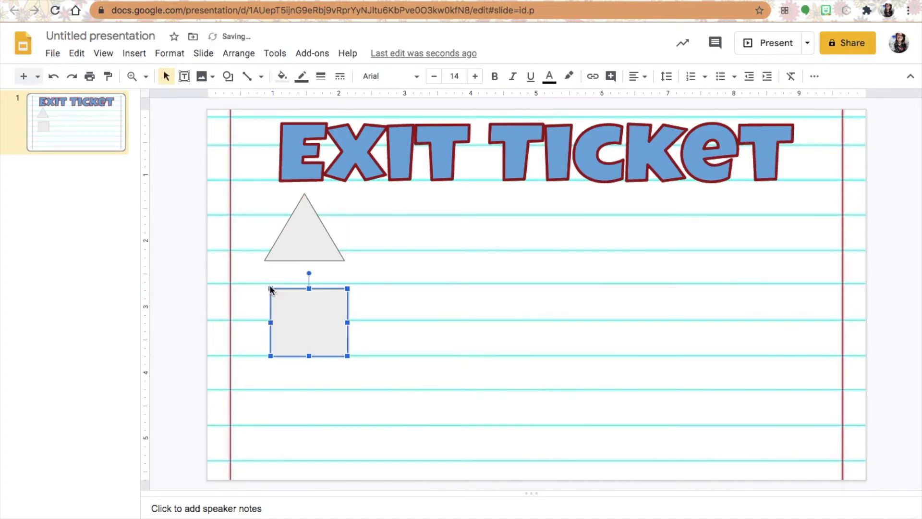
click(324, 421)
Step: Draw an oval circle under the square
click(228, 76)
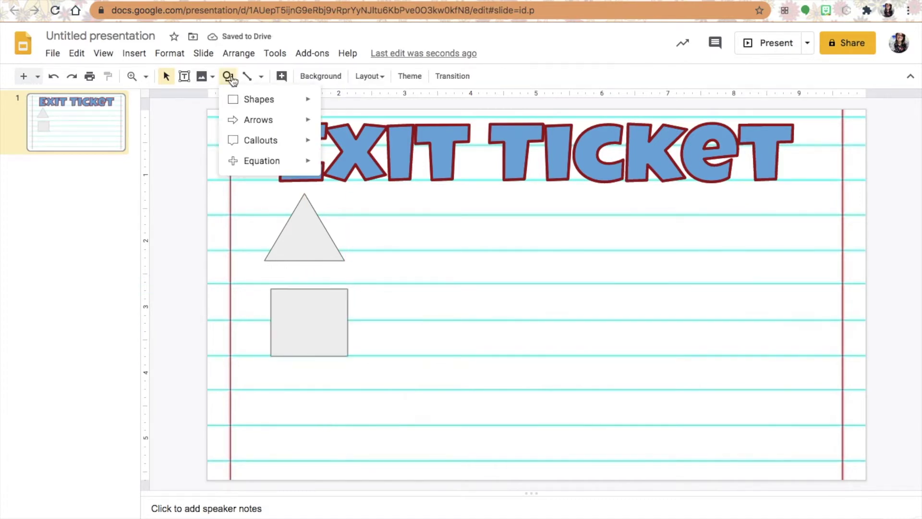
mouse_move(299, 103)
click(345, 128)
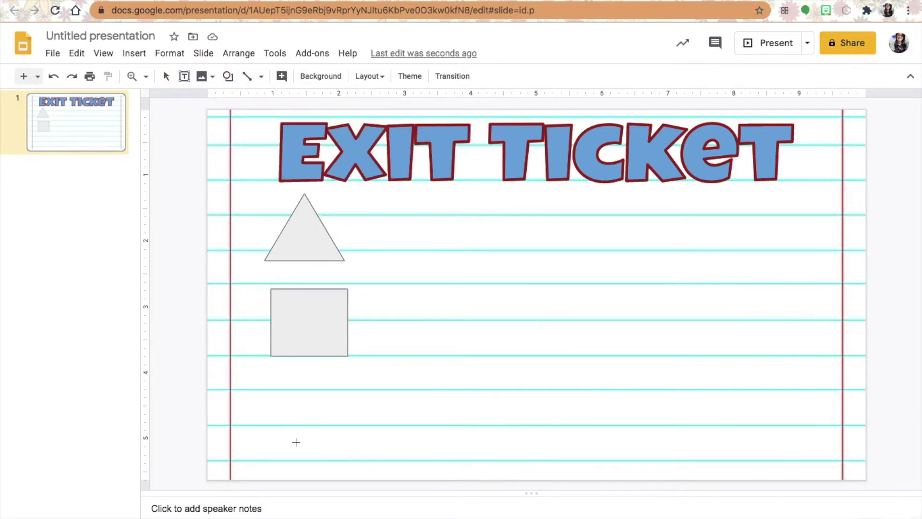
mouse_move(296, 442)
mouse_down()
mouse_move(362, 362)
mouse_move(386, 359)
mouse_up()
drag(354, 395, 311, 429)
Step: Line up the triangle, square and circle in a vertical column
click(312, 324)
click(309, 260)
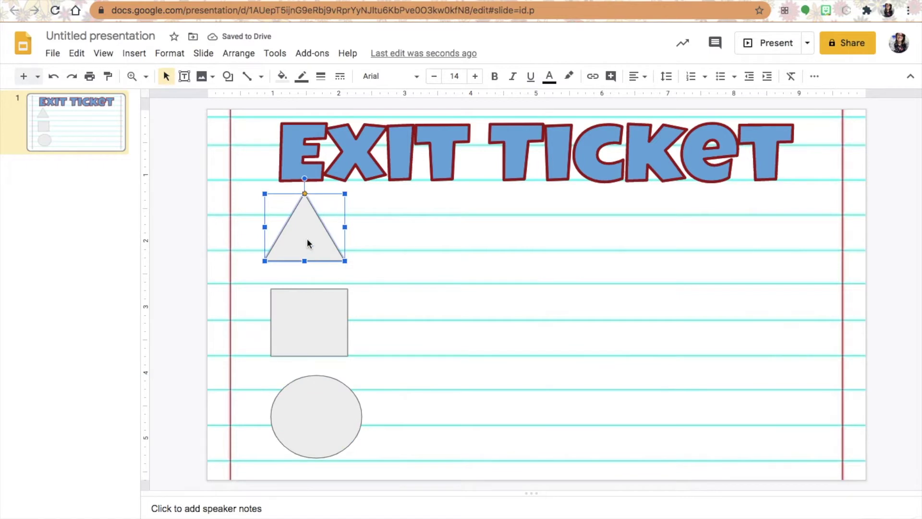
drag(307, 239, 313, 241)
drag(311, 405, 306, 404)
drag(321, 315, 323, 316)
click(395, 328)
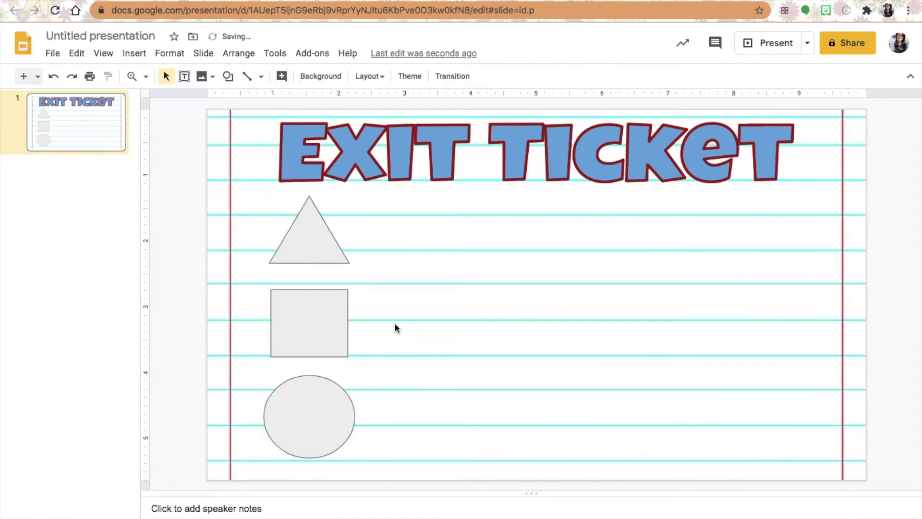
click(300, 239)
Step: Fill the triangle blue with a thicker dark blue outline
click(282, 76)
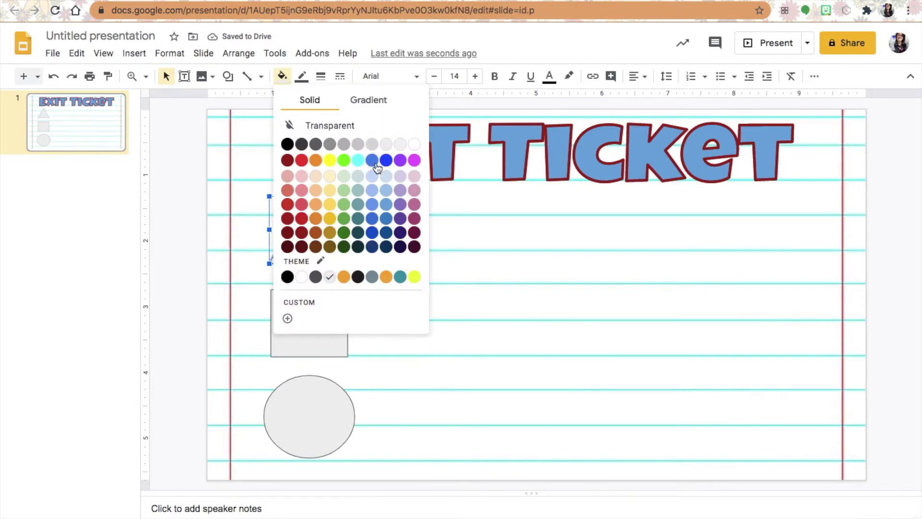
click(373, 202)
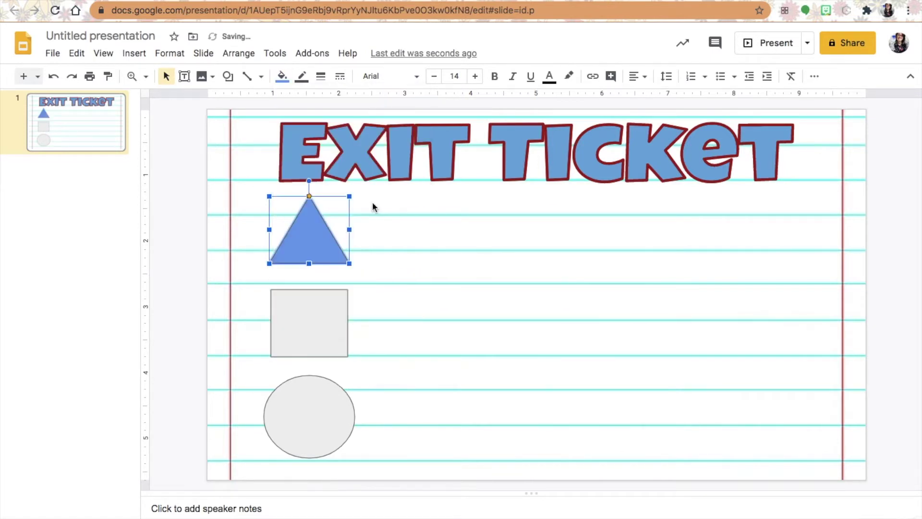
click(302, 76)
click(394, 225)
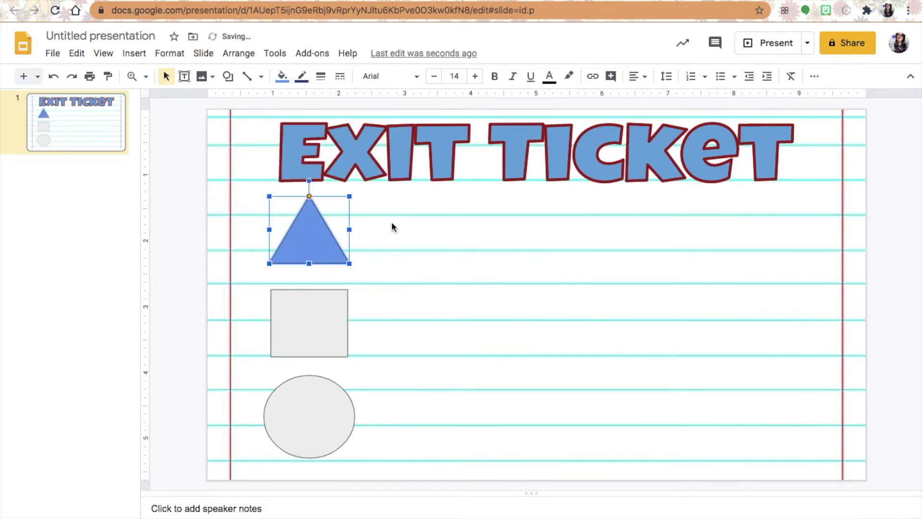
click(321, 77)
click(341, 121)
Step: Fill the square purple with a matching thicker outline
click(315, 328)
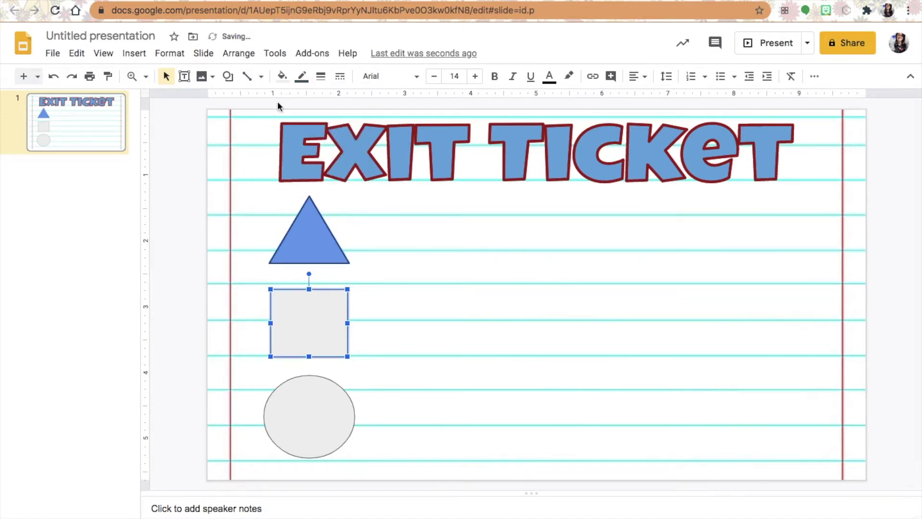
click(282, 76)
click(404, 225)
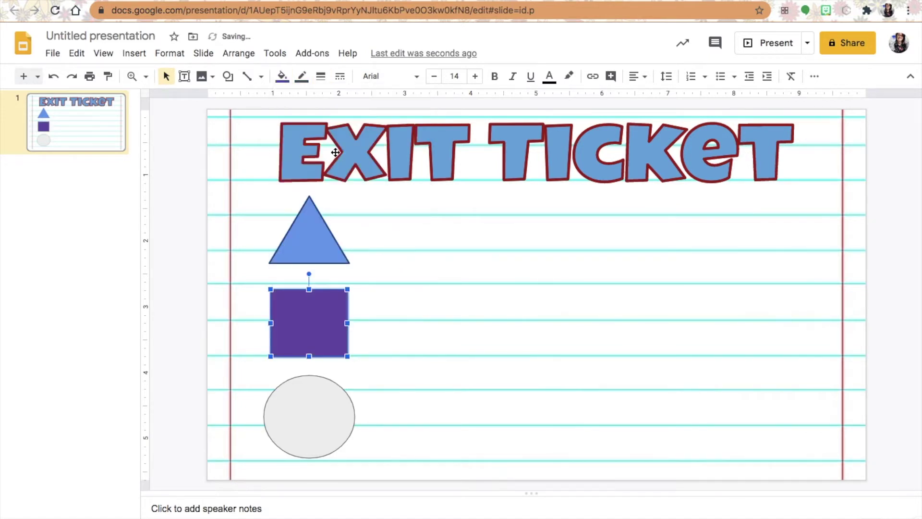
click(302, 77)
click(418, 170)
click(323, 78)
click(344, 98)
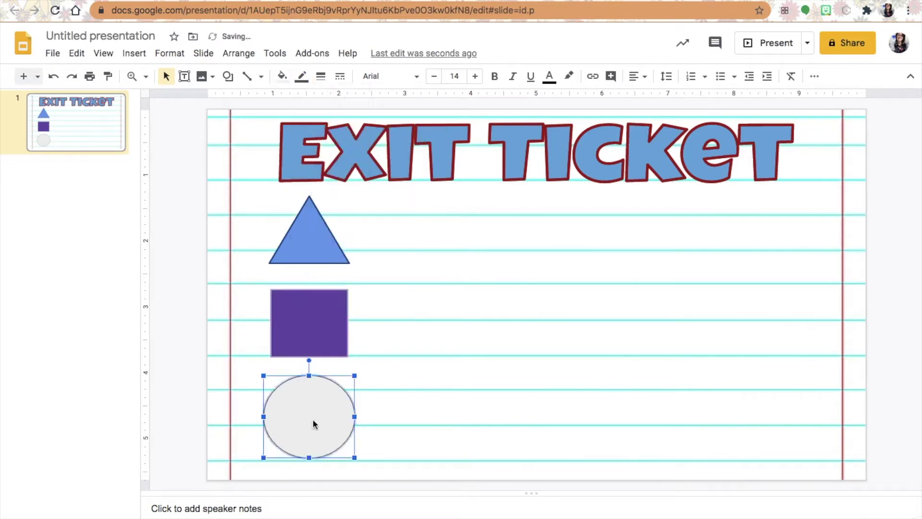
Step: Fill the circle orange with a thicker orange outline
click(282, 77)
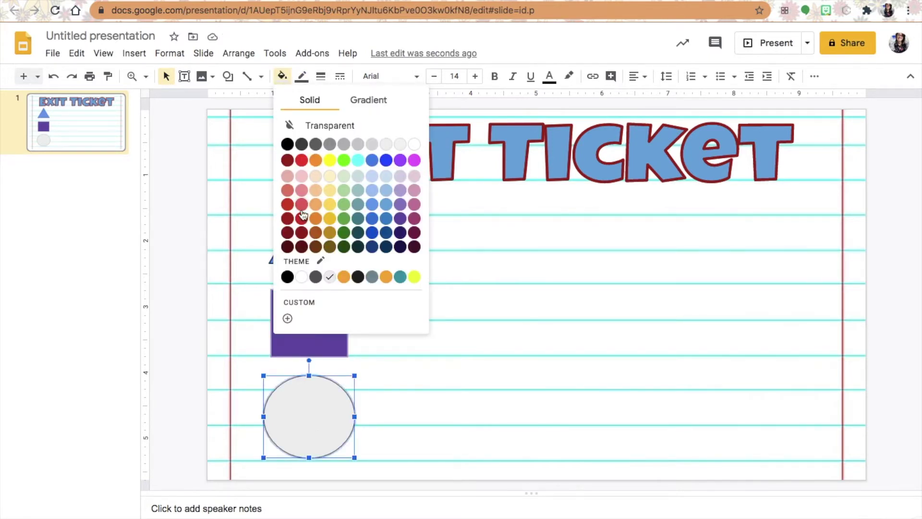
click(317, 205)
click(302, 76)
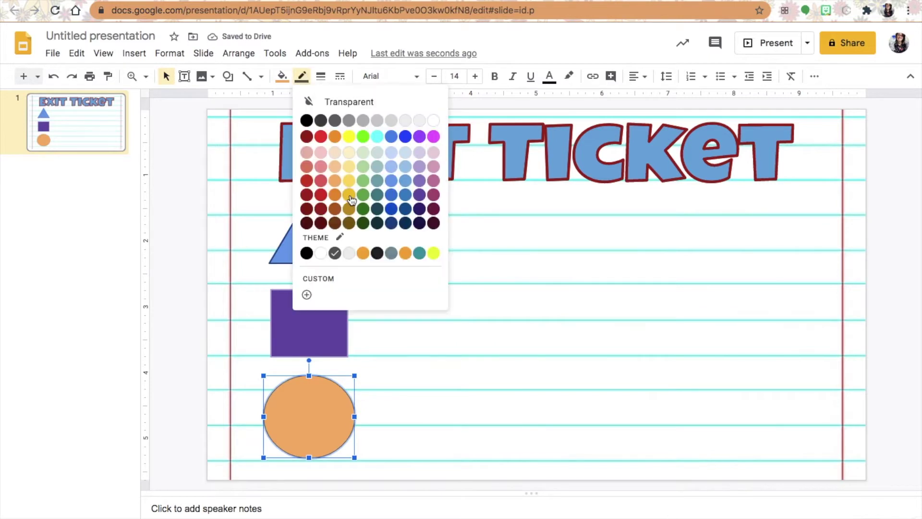
click(334, 196)
click(321, 76)
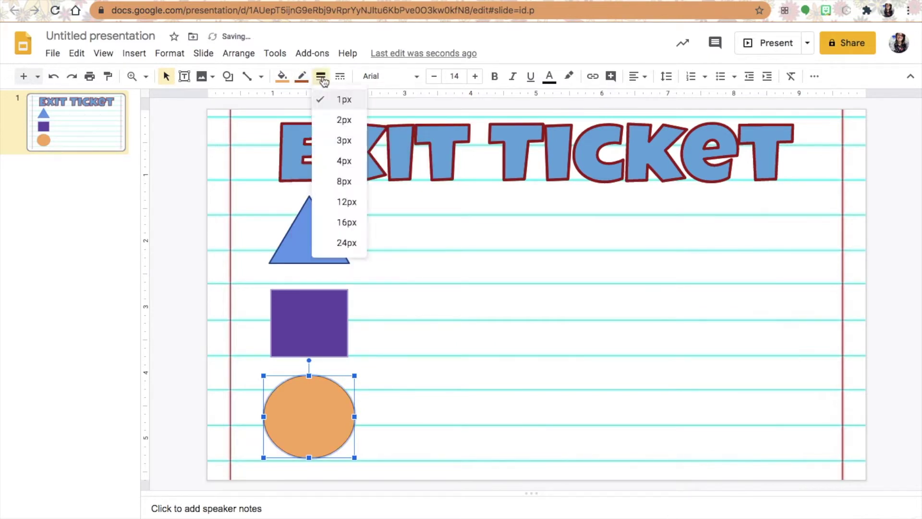
click(344, 120)
Step: Add a text box beside the triangle reading 'What are three benefits from the lesson you learned today?'
click(396, 239)
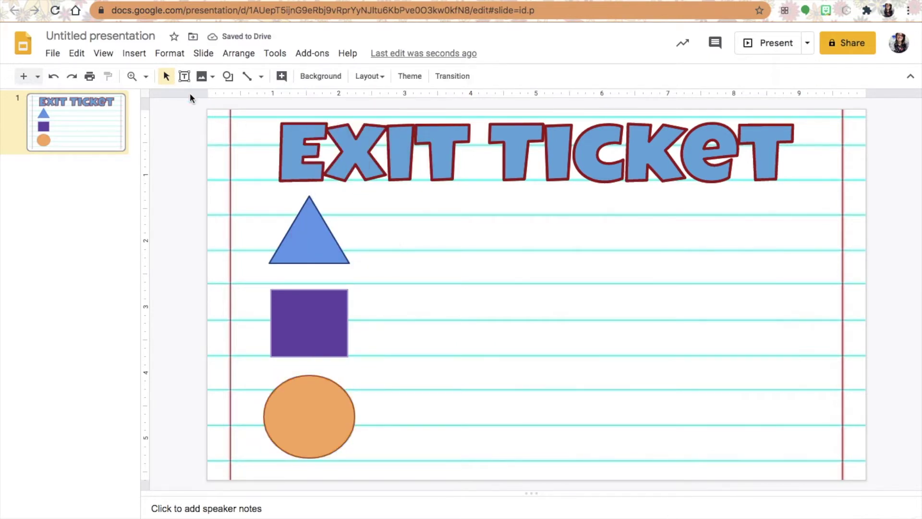
click(134, 54)
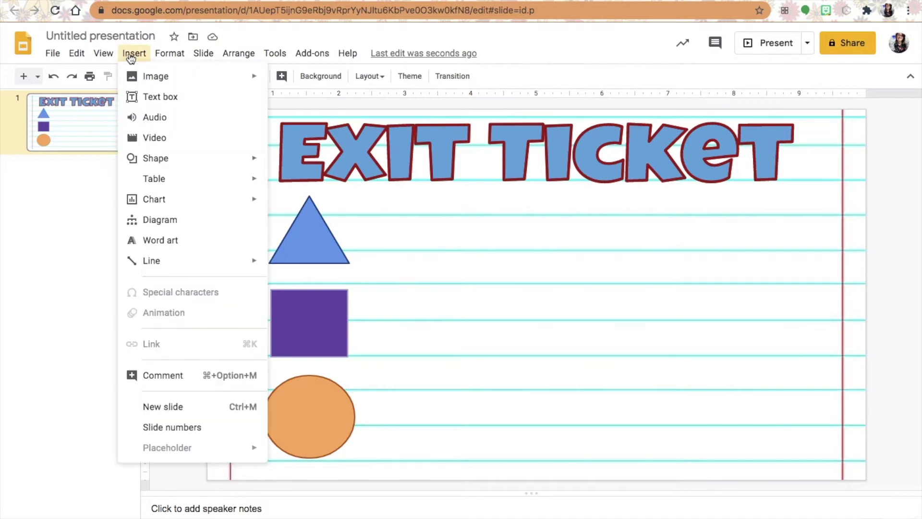
click(158, 99)
drag(373, 251, 565, 212)
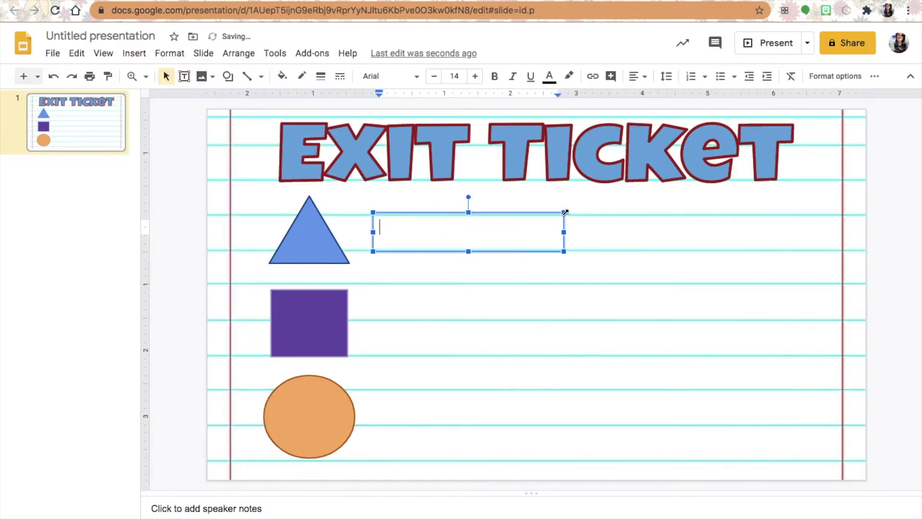
text(What were)
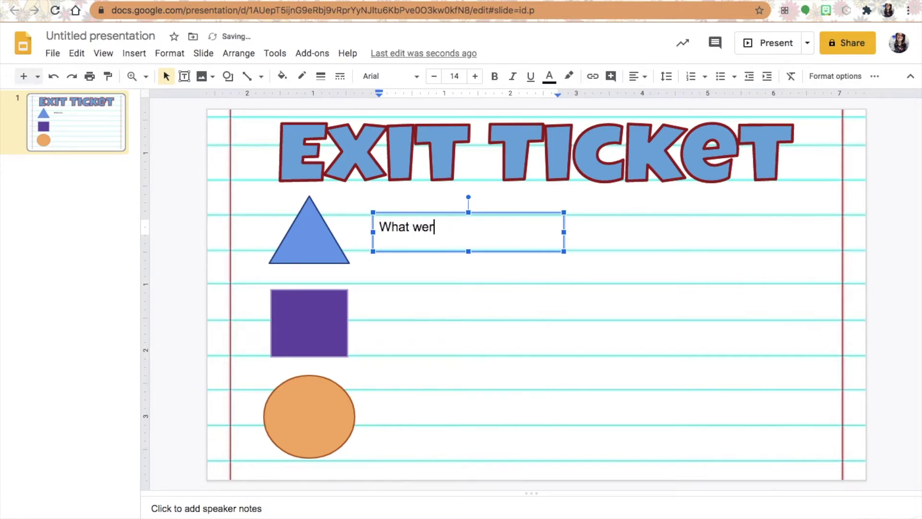
key(BackSpace)
key(BackSpace)
key(BackSpace)
text(are three benefits of)
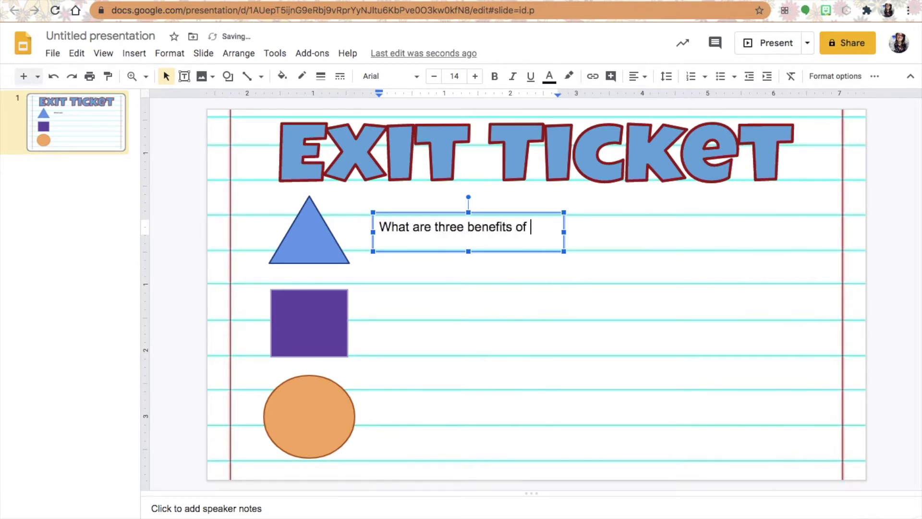
text( the activity you)
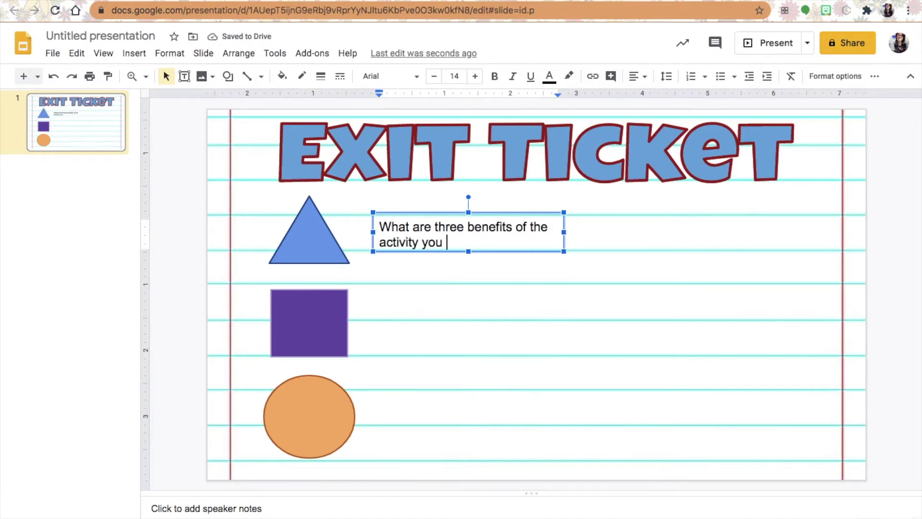
key(BackSpace)
key(BackSpace)
key(BackSpace)
key(BackSpace)
key(BackSpace)
key(BackSpace)
key(BackSpace)
key(BackSpace)
key(BackSpace)
key(BackSpace)
key(BackSpace)
key(BackSpace)
key(BackSpace)
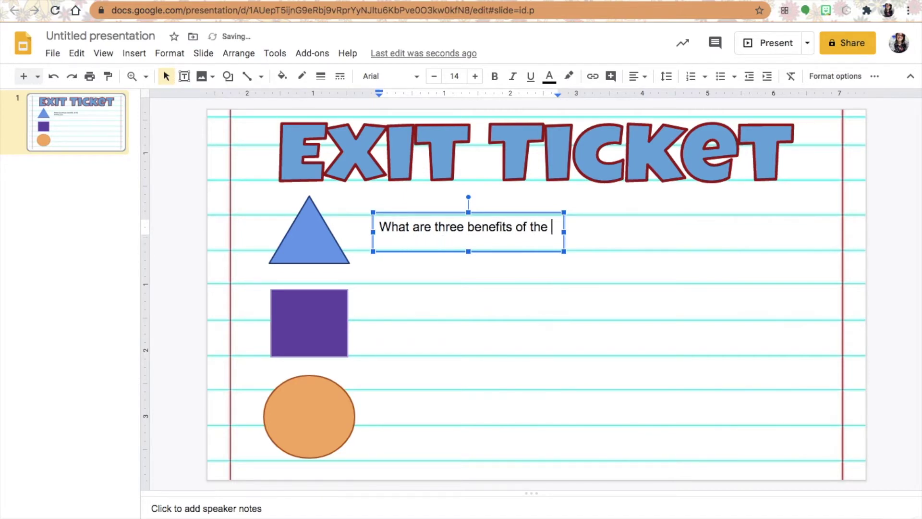
text(rom the lesson y)
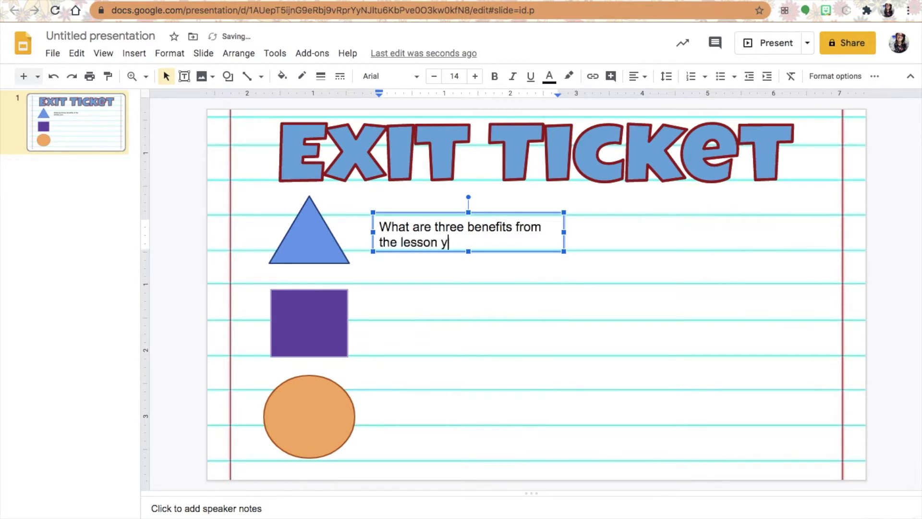
text(ou learned today?)
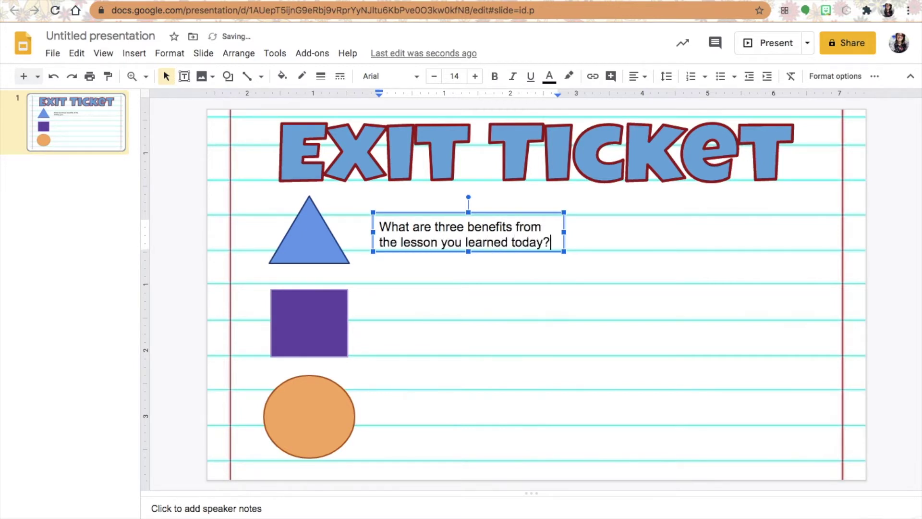
Step: Set the question's font to McLaren and make its box taller to fit
drag(552, 243, 370, 219)
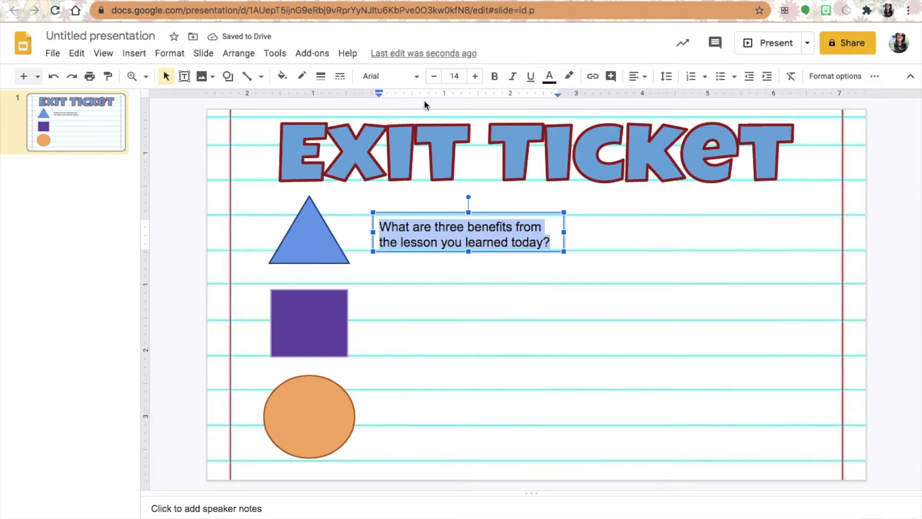
click(417, 76)
click(412, 173)
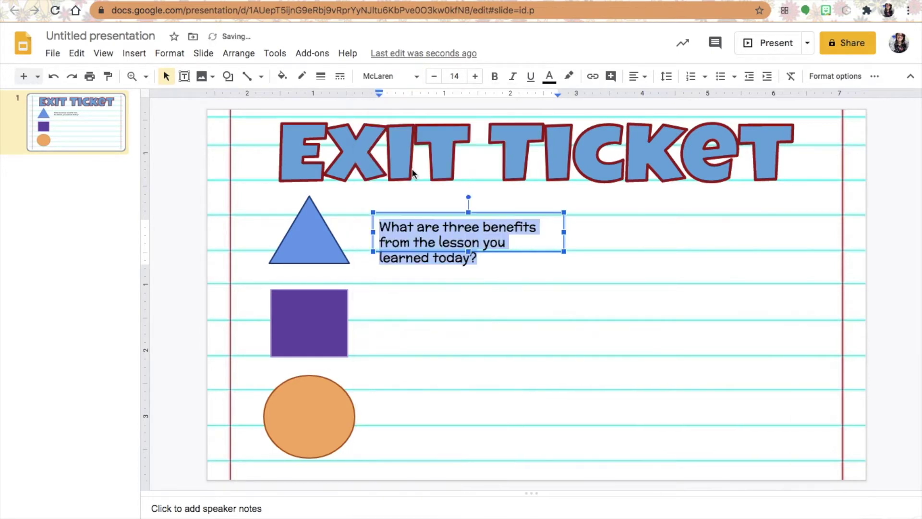
drag(469, 252, 469, 280)
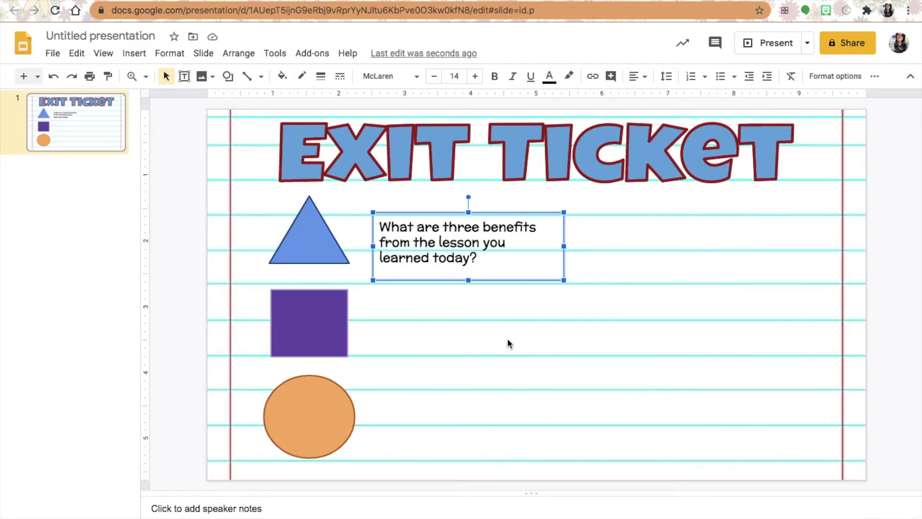
right_click(499, 277)
click(465, 260)
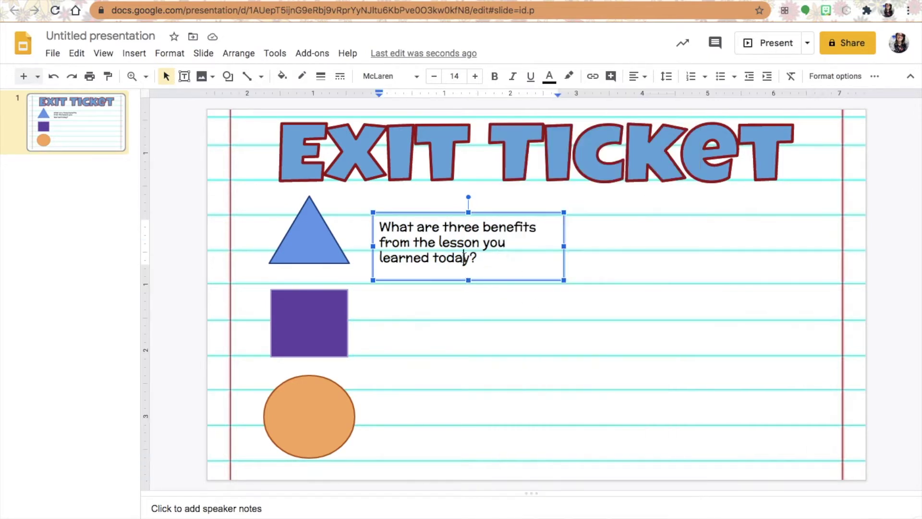
key(ctrl+a)
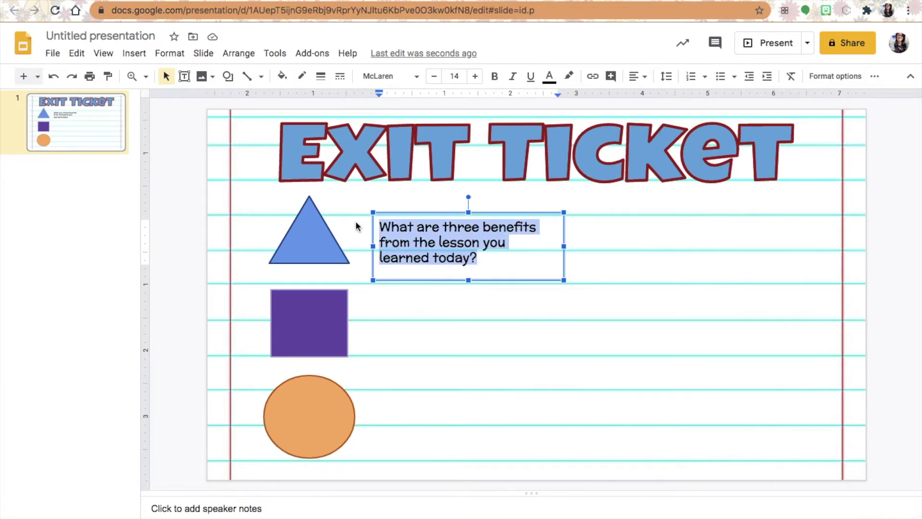
click(398, 322)
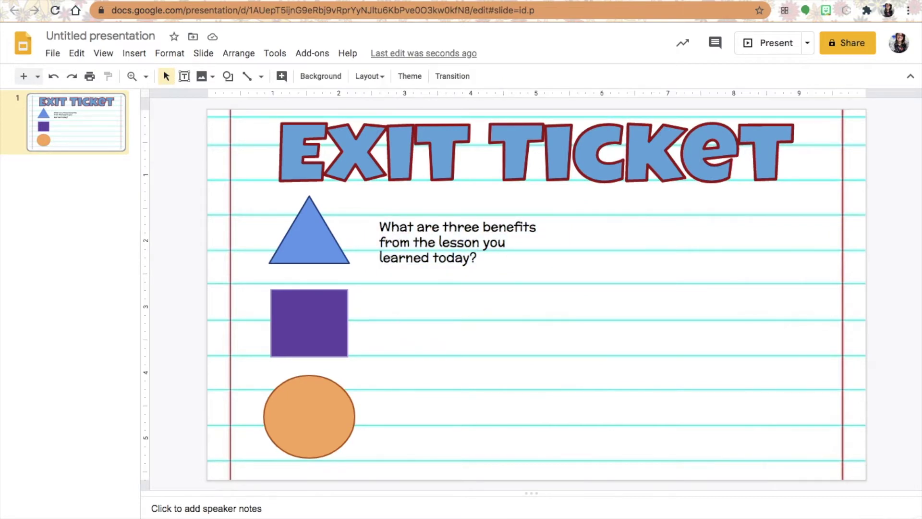
Step: Duplicate the question beside the square and change it to 'What really seemed to 'square' with your thinking?'
triple_click(490, 257)
key(ctrl+c)
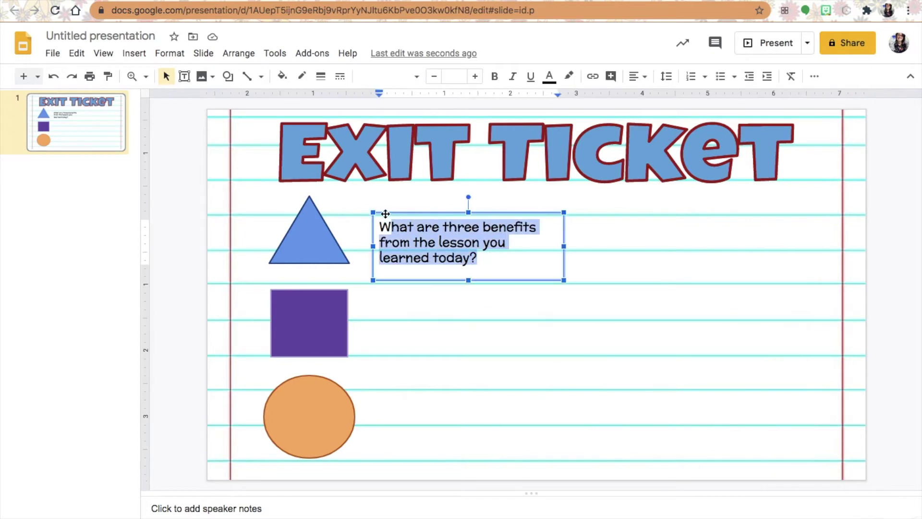
click(404, 310)
key(ctrl+v)
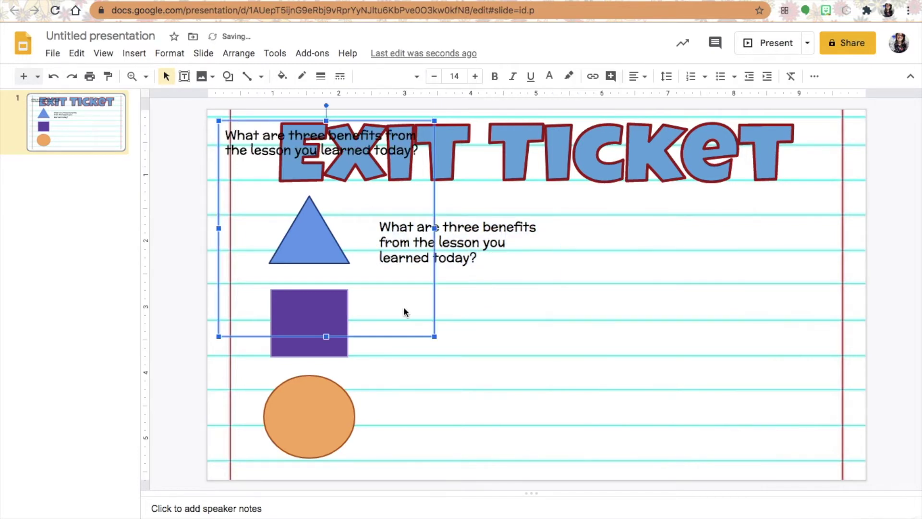
drag(326, 121, 489, 286)
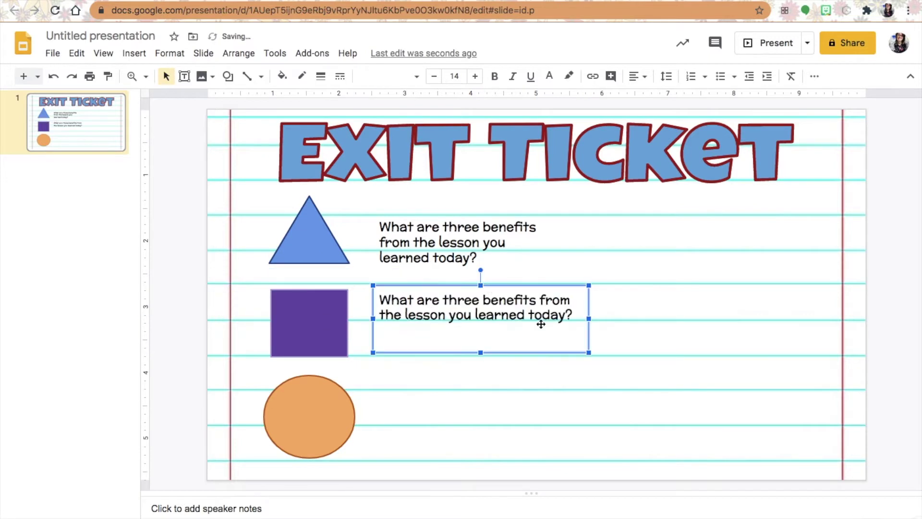
drag(574, 314, 365, 300)
click(571, 312)
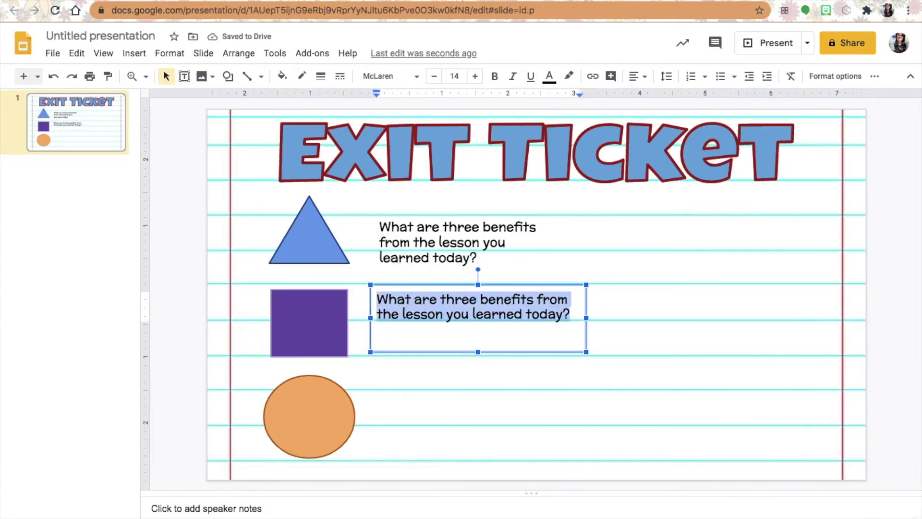
text(What really seemed to 's)
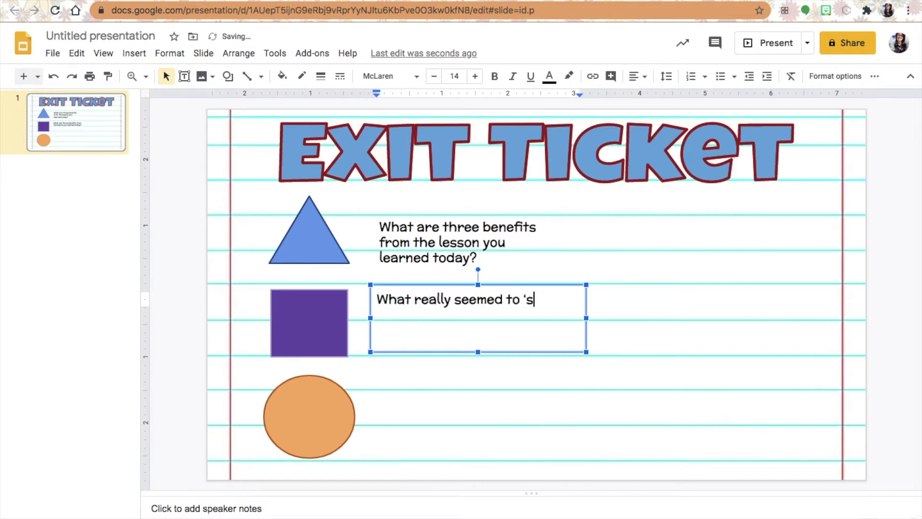
text(quare )
text( with your thinking?)
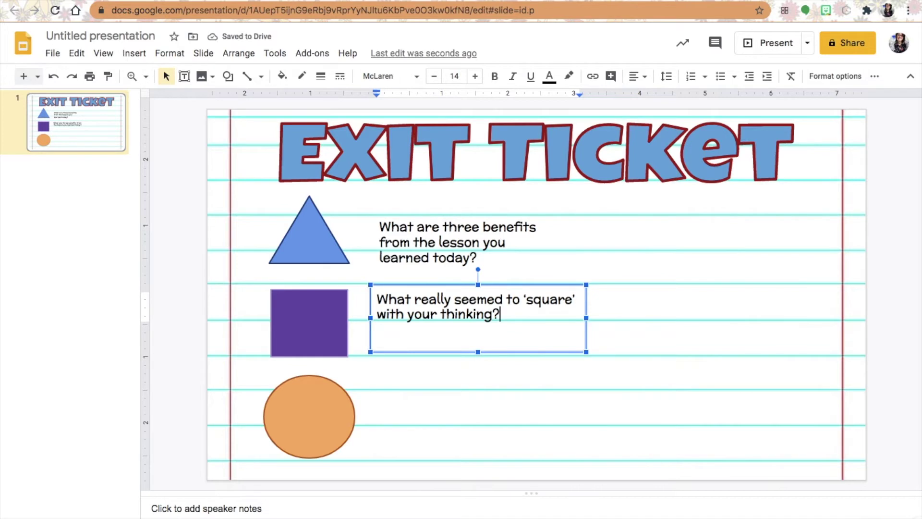
Step: Paste another copy of the question box beside the orange circle
click(428, 431)
key(ctrl+v)
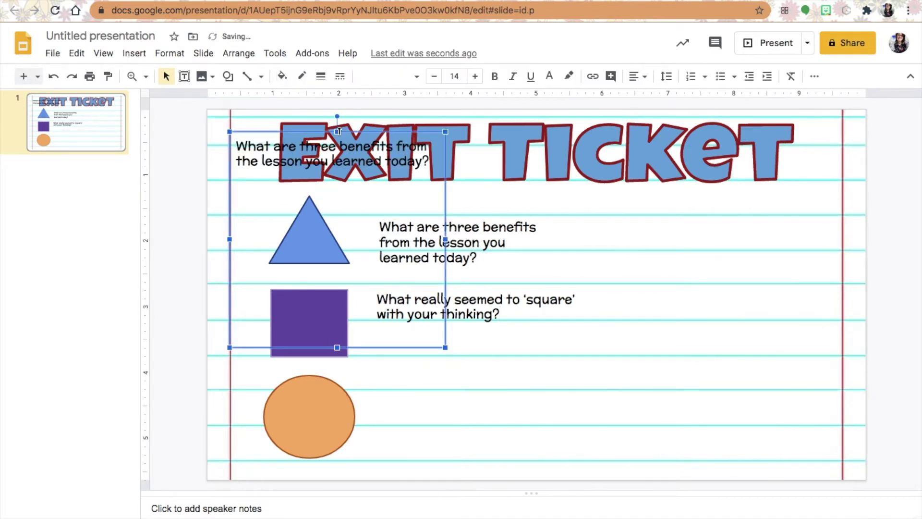
drag(338, 131, 483, 398)
Step: Write 'What is your mind still 'circling' around? What do you want to find out more?' and append 'What did you learn?' to the square's question
click(567, 426)
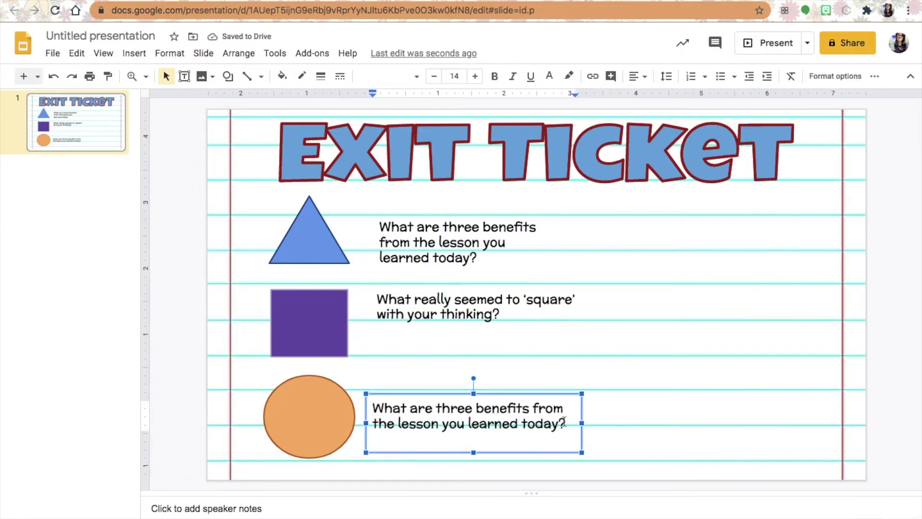
drag(567, 427, 373, 409)
text(What is your m)
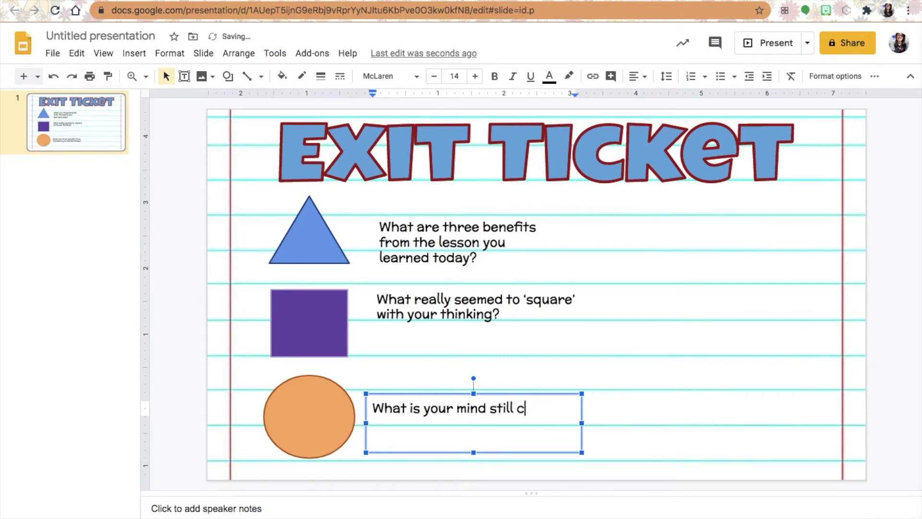
text(ind still 'circling' aroun)
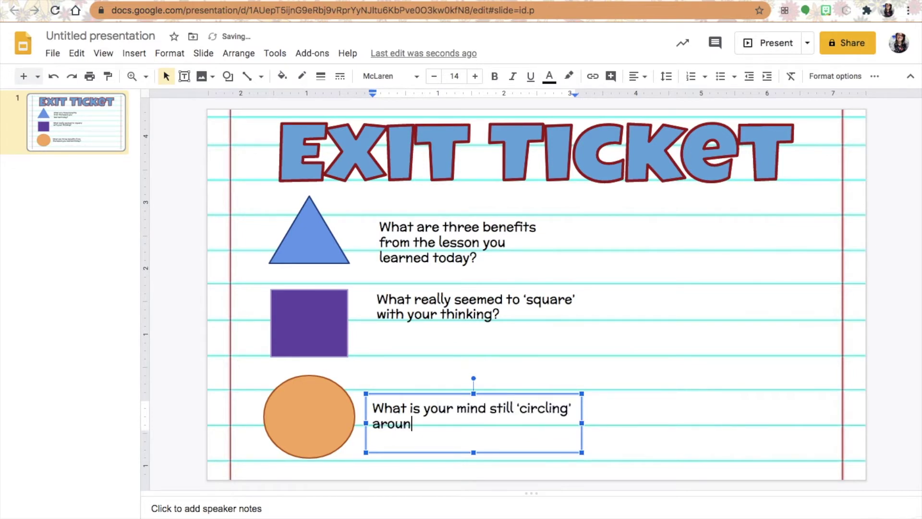
text(d?  What do yo)
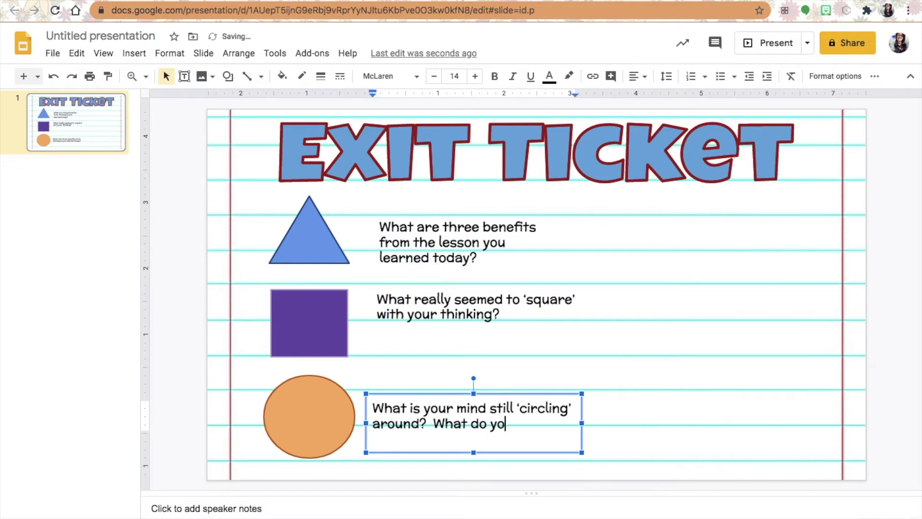
text(u want to find out more?)
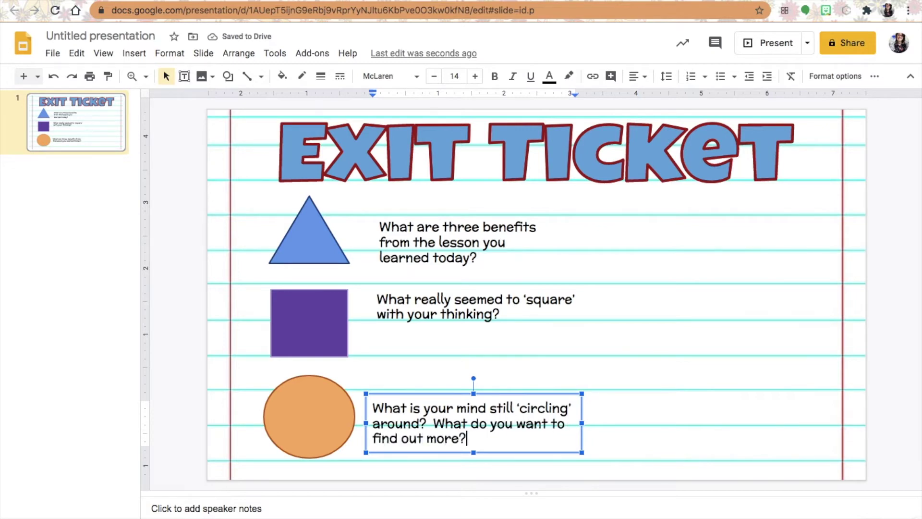
click(516, 315)
text(What did you learn?)
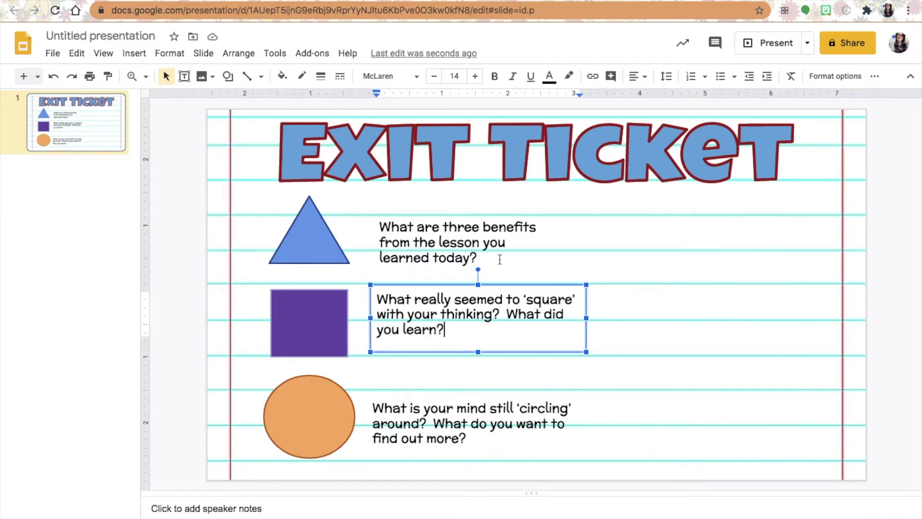
Step: Reword the first question to 'What are three benefits of the activity you did?'
drag(494, 260, 380, 243)
text(of the activity)
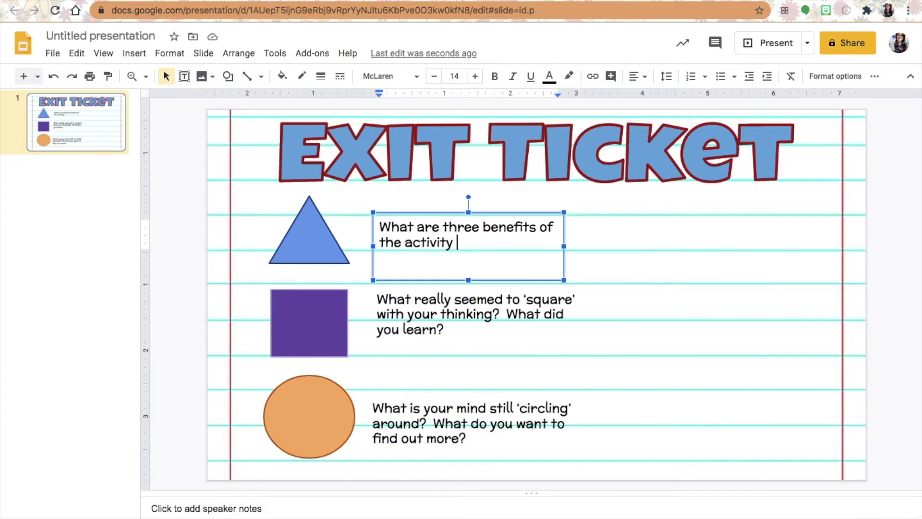
text( you did?)
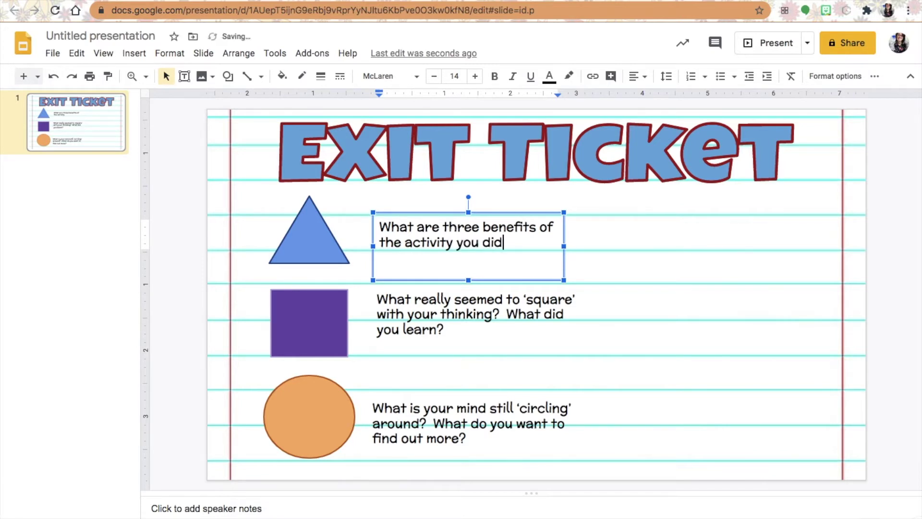
click(625, 292)
Step: Raise and widen the second and third question boxes so each fits on two lines
click(457, 327)
drag(467, 285, 466, 280)
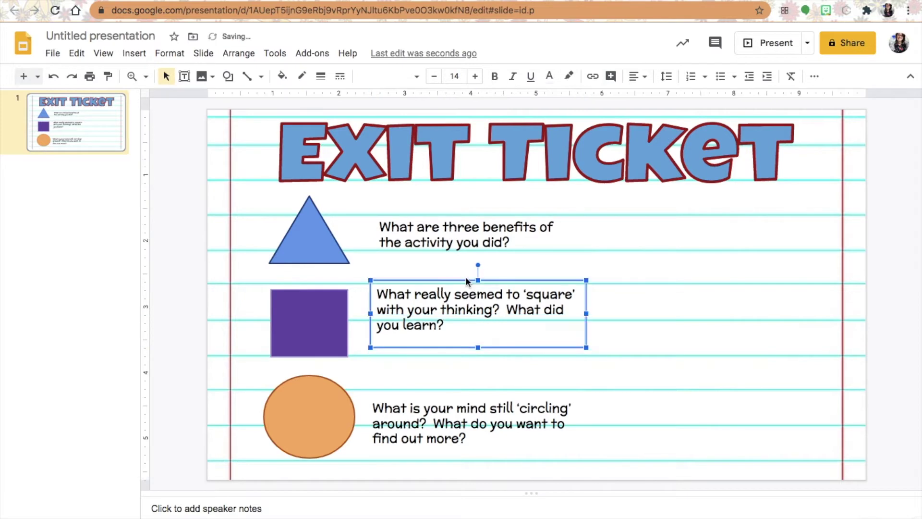
drag(586, 313, 619, 321)
click(568, 429)
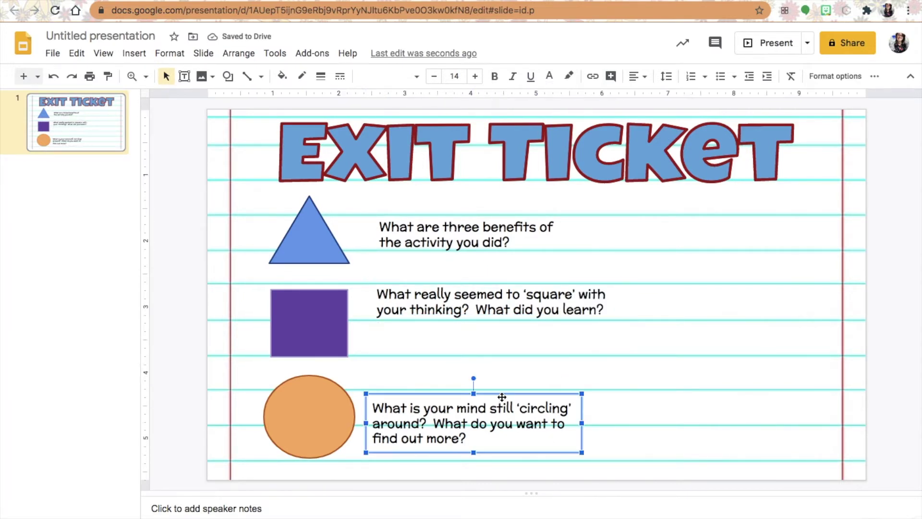
drag(500, 398, 501, 391)
drag(582, 417, 647, 417)
click(666, 465)
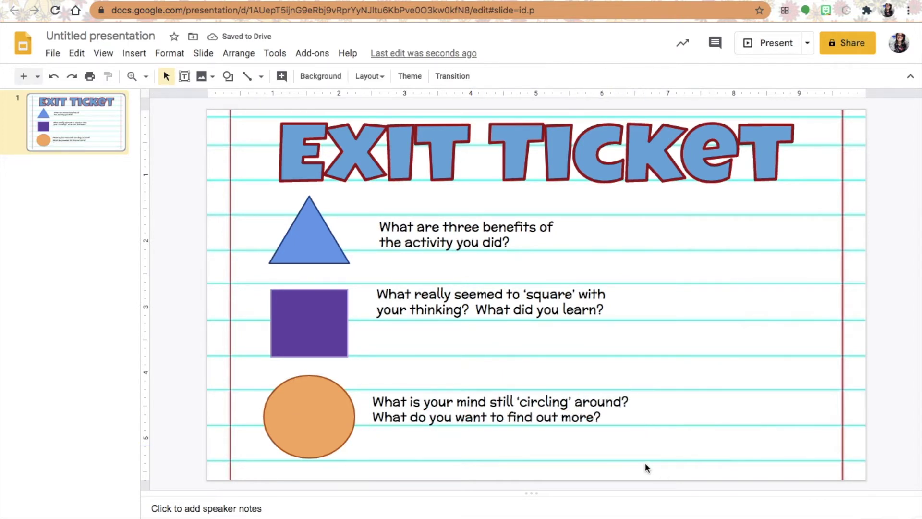
Step: Align the left edges of all three question boxes
click(423, 240)
drag(423, 213, 416, 213)
click(443, 300)
drag(442, 280, 439, 281)
click(467, 397)
drag(486, 386, 485, 386)
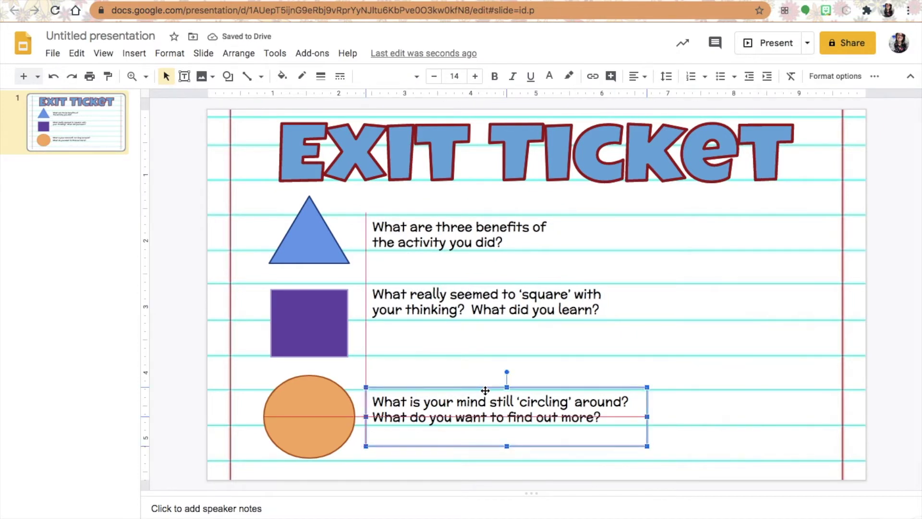
click(650, 375)
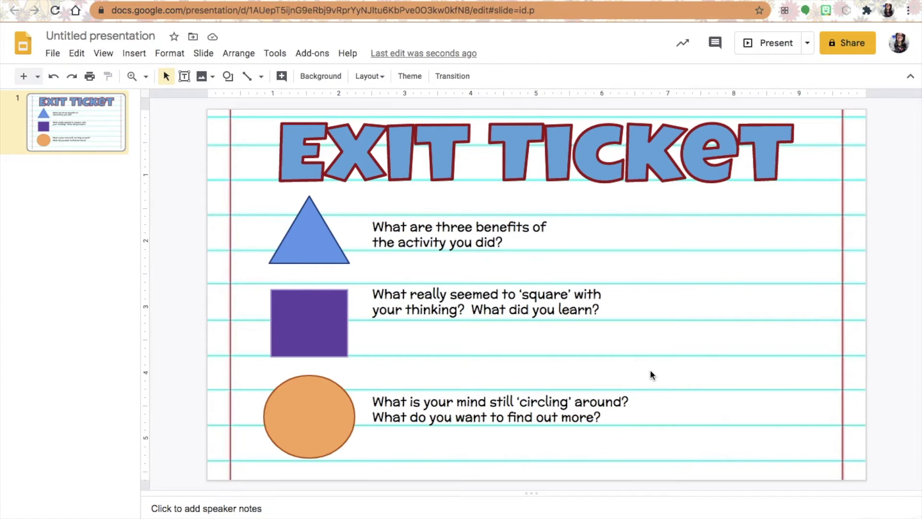
Step: Download the slide as a PNG image
click(77, 55)
mouse_move(115, 56)
mouse_move(54, 55)
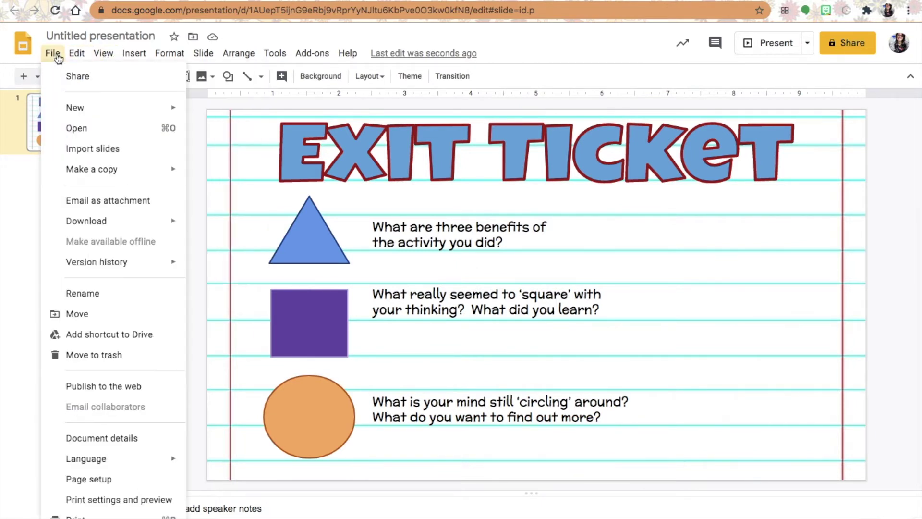
mouse_move(97, 220)
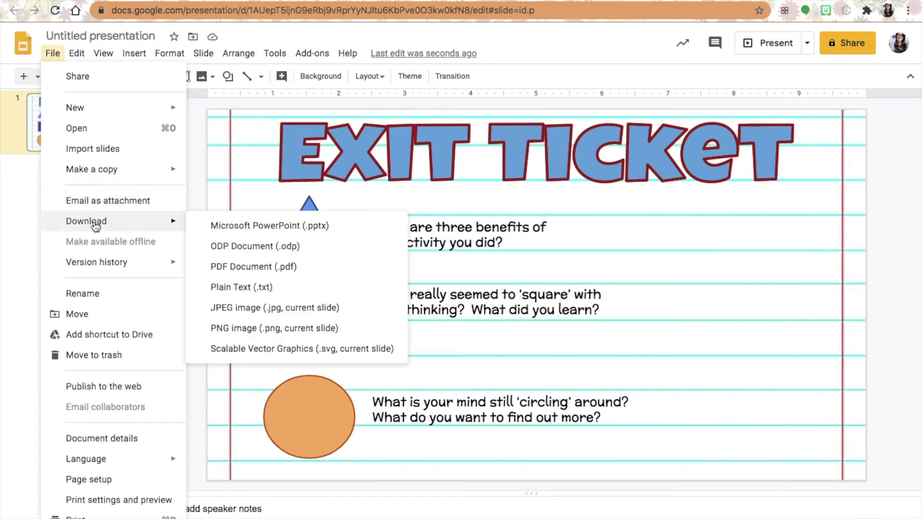
click(252, 322)
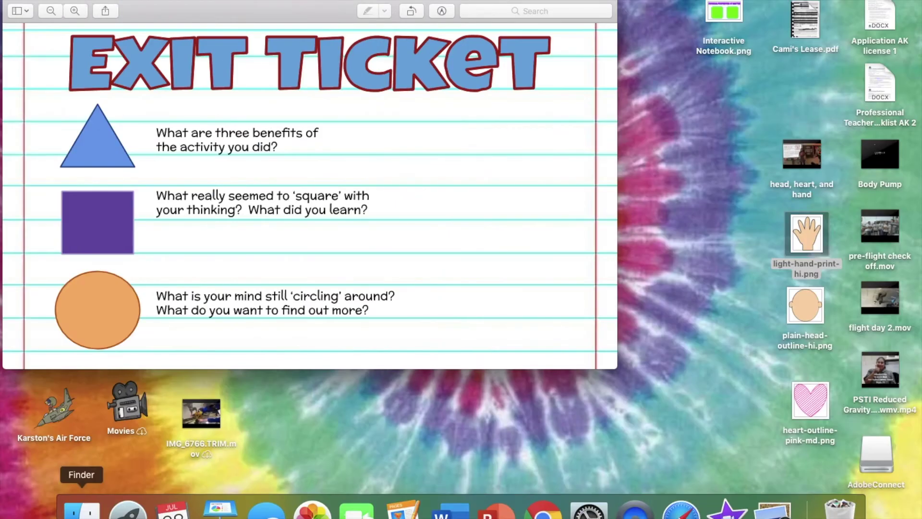
Step: Save the downloaded slide image as 'Exit Ticket' in the iCloud Desktop folder
click(288, 2)
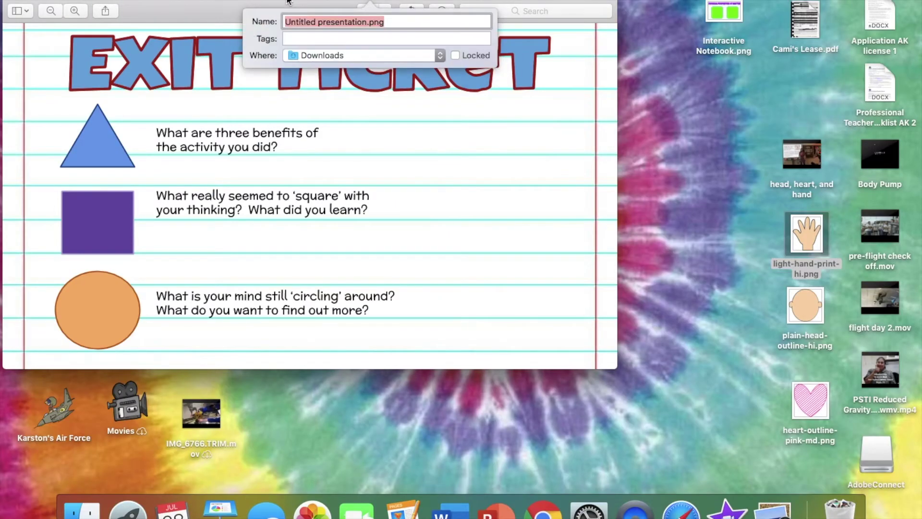
text(Exit Ticket)
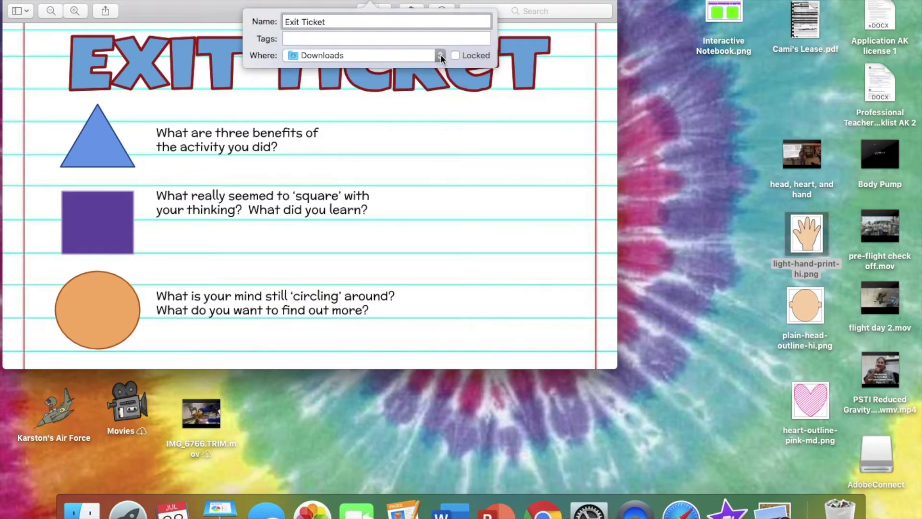
click(441, 56)
click(338, 207)
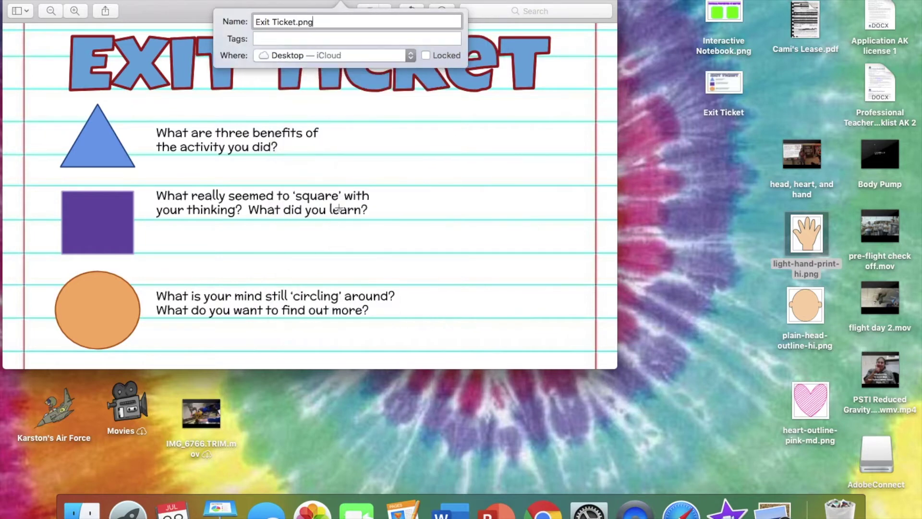
click(338, 208)
Step: Close Preview and delete the exit ticket slide in the presentation
click(13, 2)
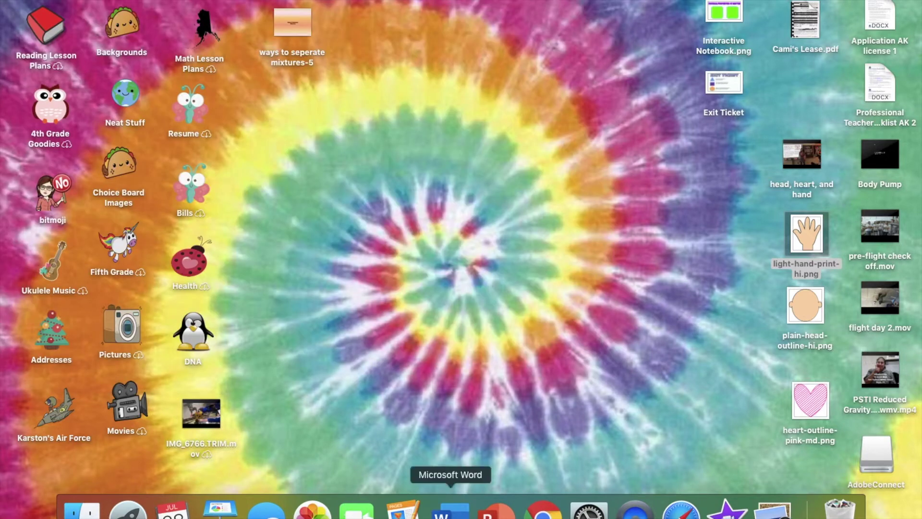
click(543, 509)
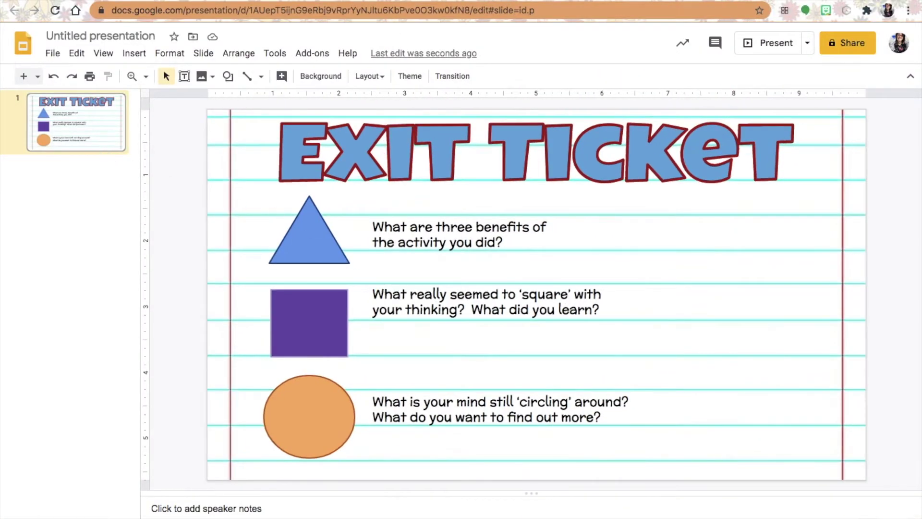
key(Delete)
Step: Add a new slide with the Blank layout
click(54, 53)
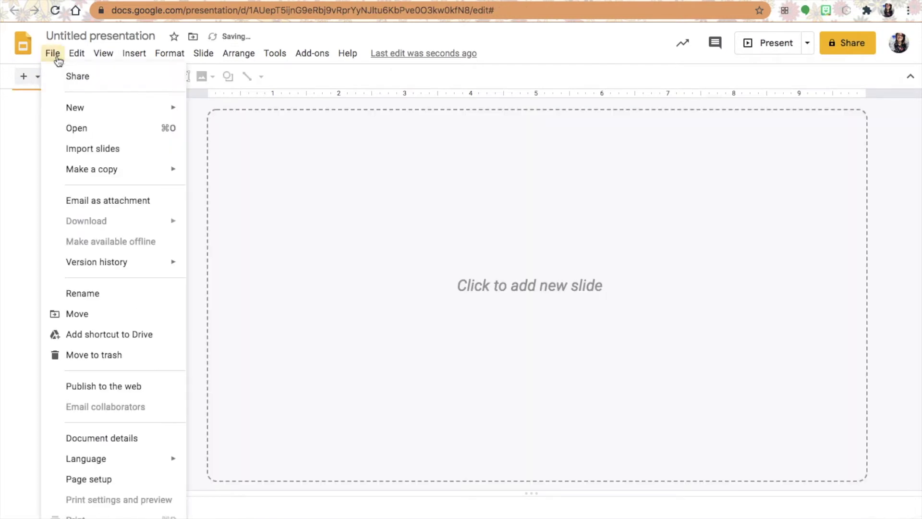
click(31, 99)
click(37, 76)
click(146, 315)
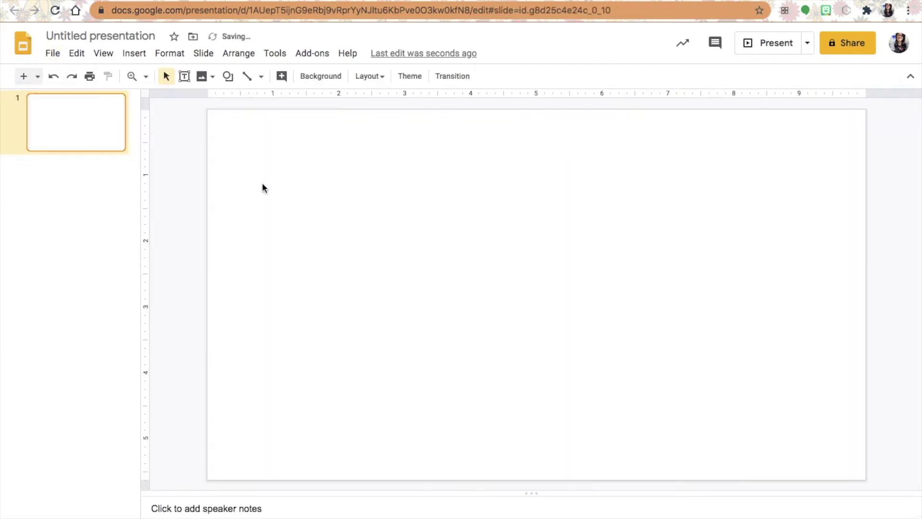
Step: Upload the Exit Ticket image as the blank slide's background
click(328, 75)
click(526, 291)
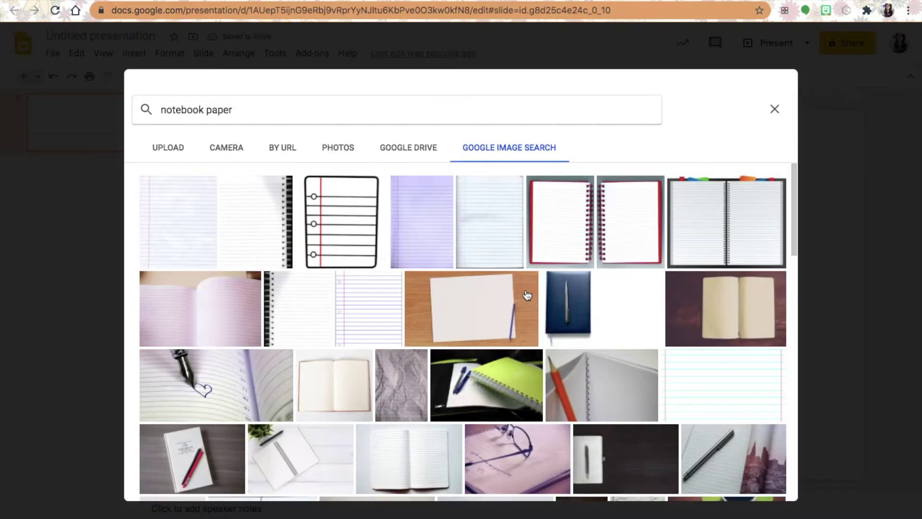
click(175, 147)
click(470, 383)
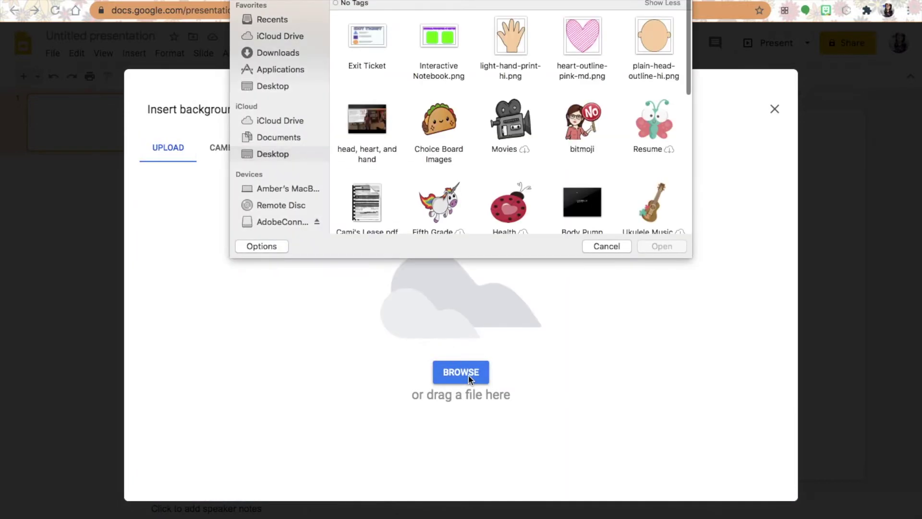
click(666, 247)
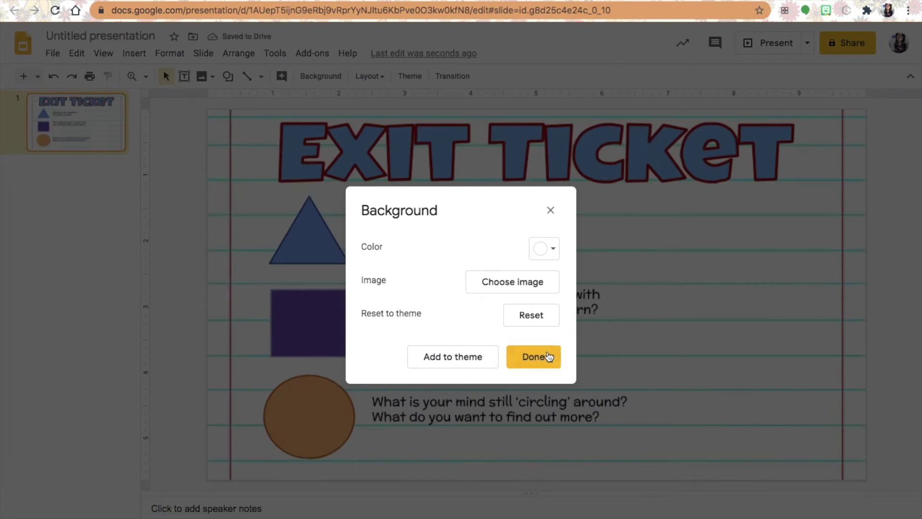
click(546, 356)
click(135, 53)
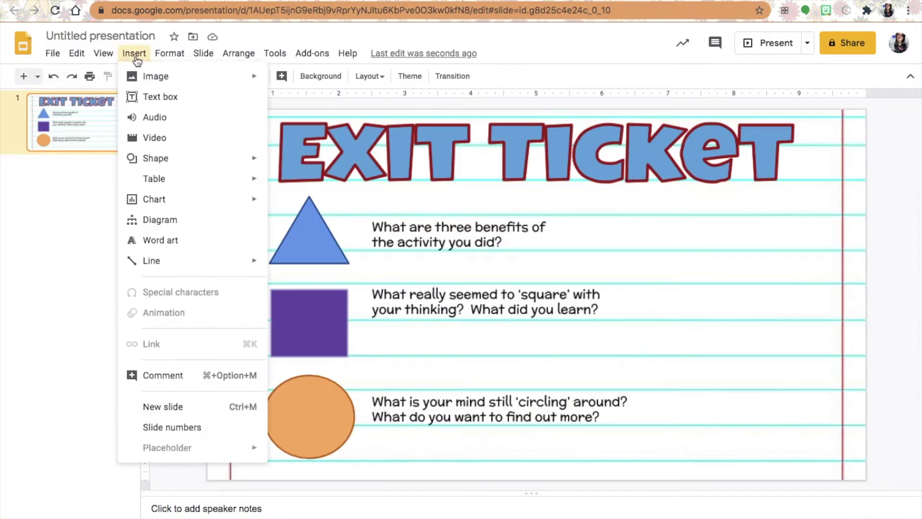
Step: Draw a text box beside the first question containing 'Answer here.'
click(159, 95)
drag(564, 216, 812, 253)
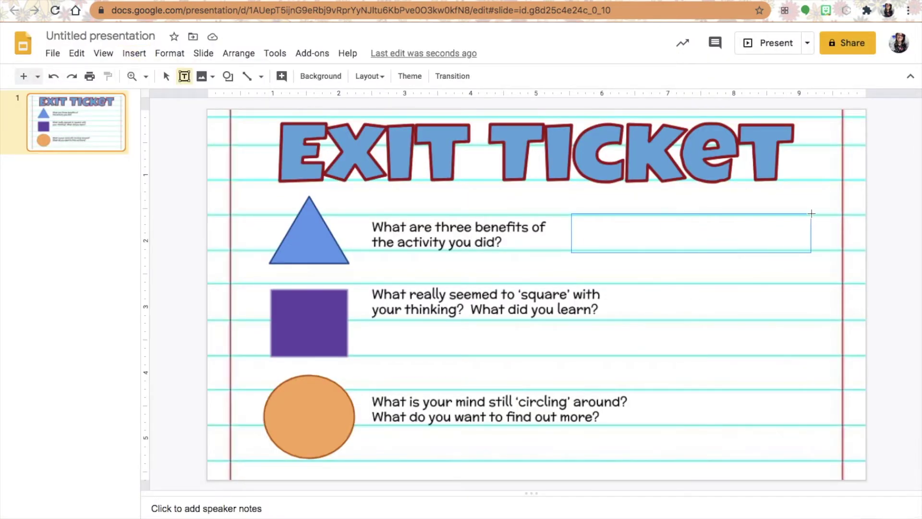
text(Answer here.)
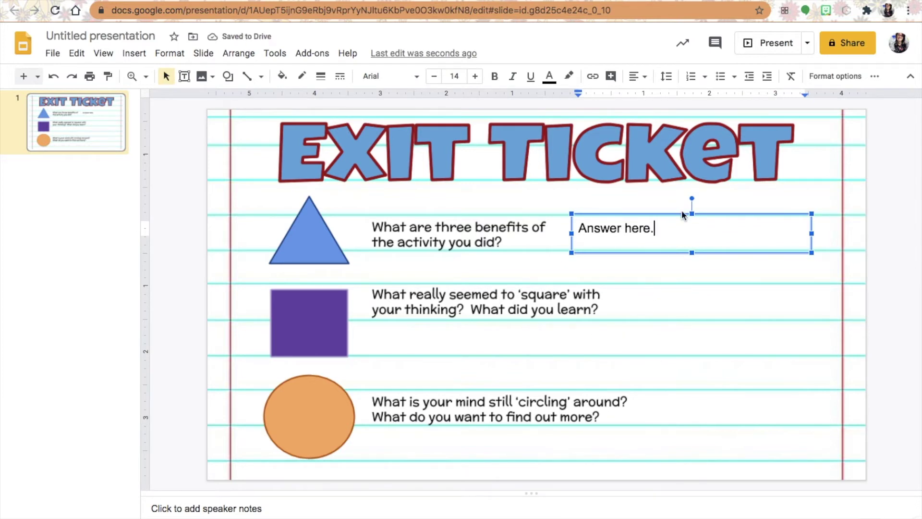
drag(692, 213, 693, 225)
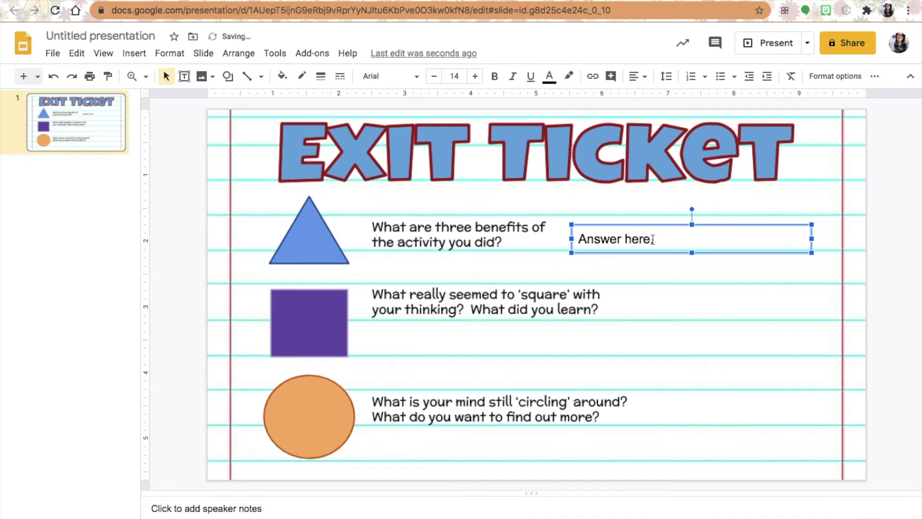
drag(580, 240, 671, 241)
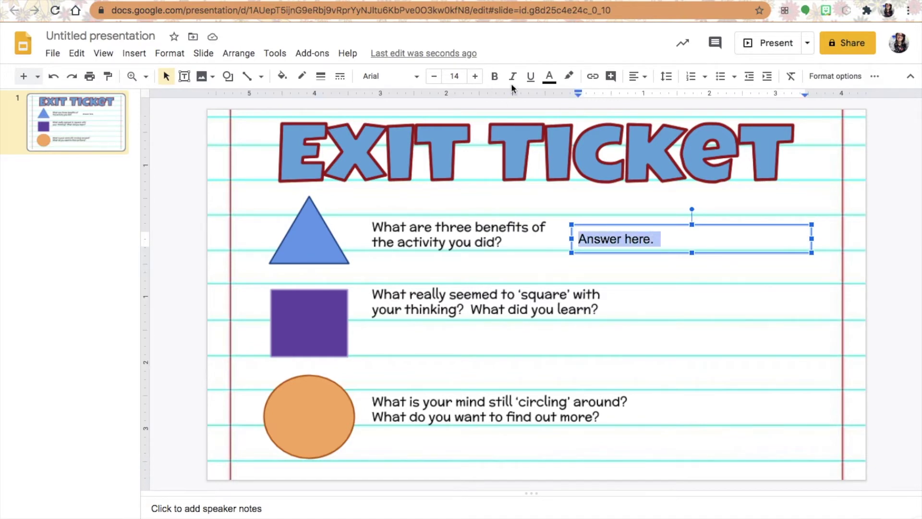
Step: Format the 'Answer here.' text blue, in McLaren font, centre-aligned
click(549, 77)
click(629, 130)
click(693, 287)
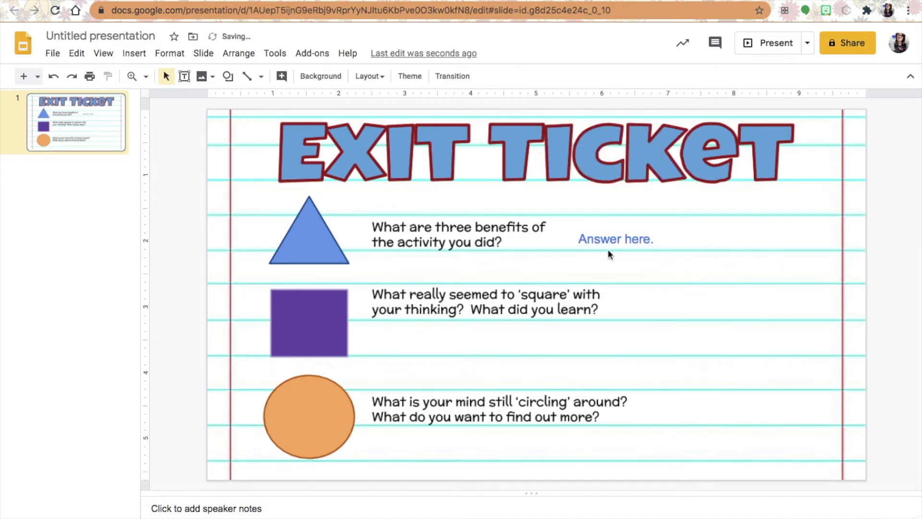
triple_click(607, 249)
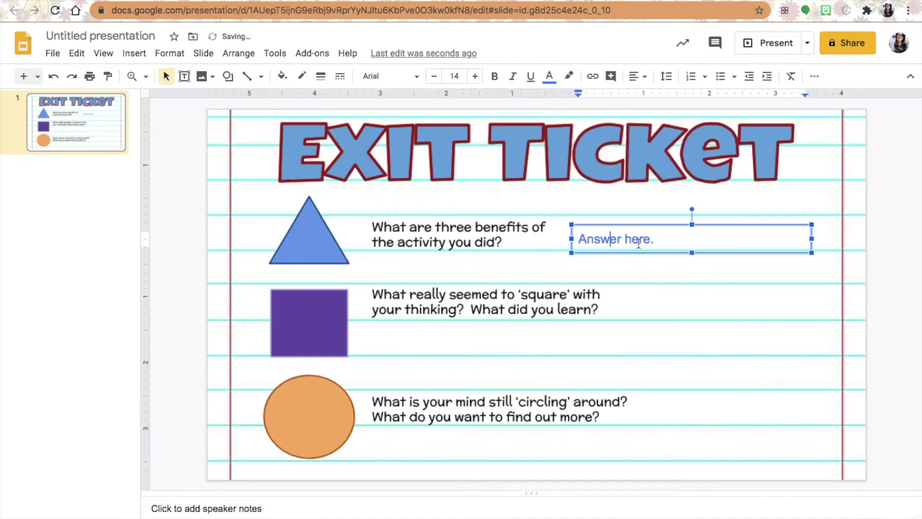
click(412, 77)
click(422, 150)
mouse_move(572, 239)
mouse_down()
mouse_move(624, 239)
mouse_move(560, 239)
mouse_up()
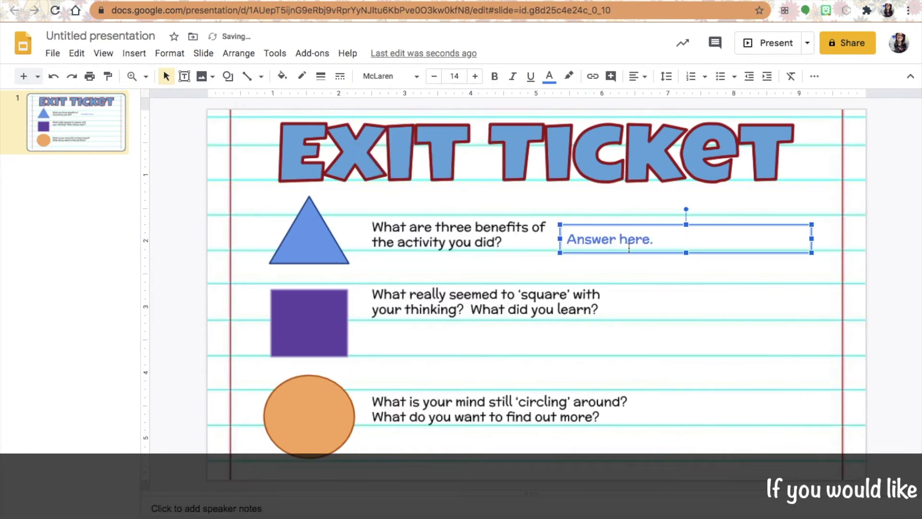
click(638, 76)
click(658, 94)
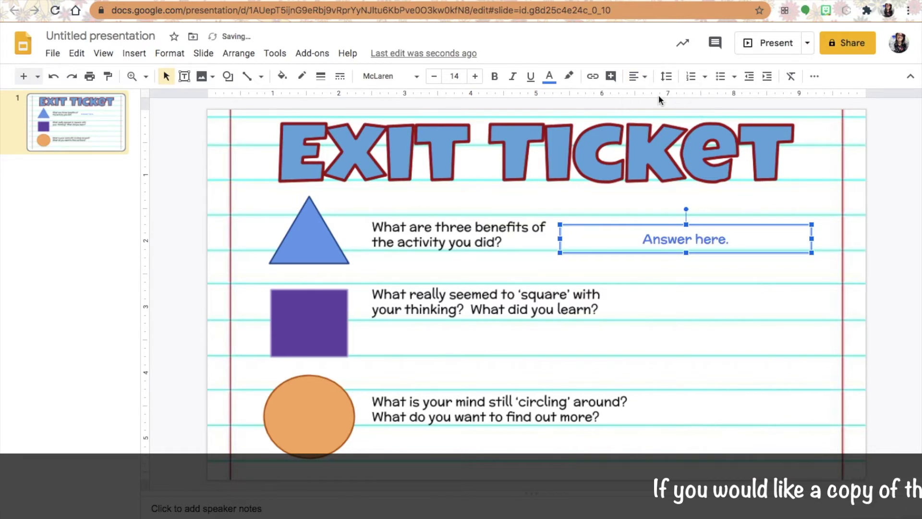
Step: Copy the answer box and paste a duplicate onto the slide
click(732, 241)
drag(732, 241, 615, 237)
key(ctrl+c)
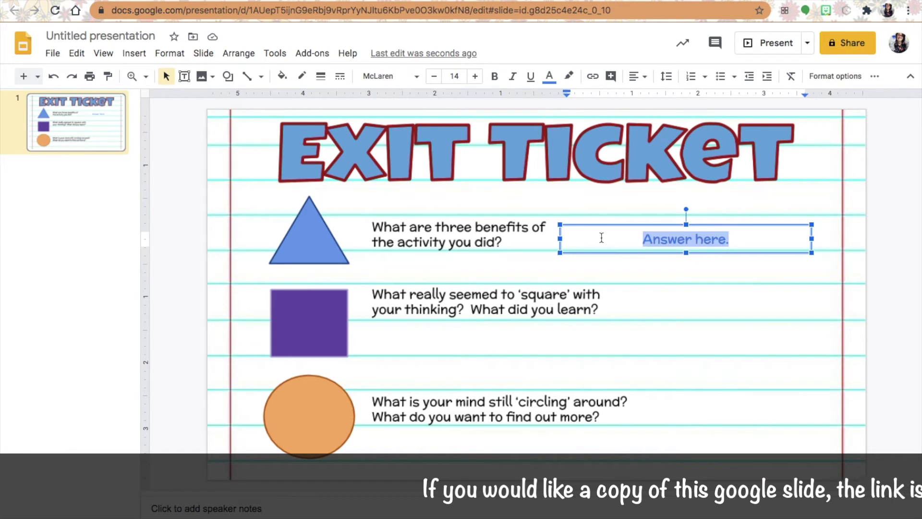
click(666, 276)
key(ctrl+v)
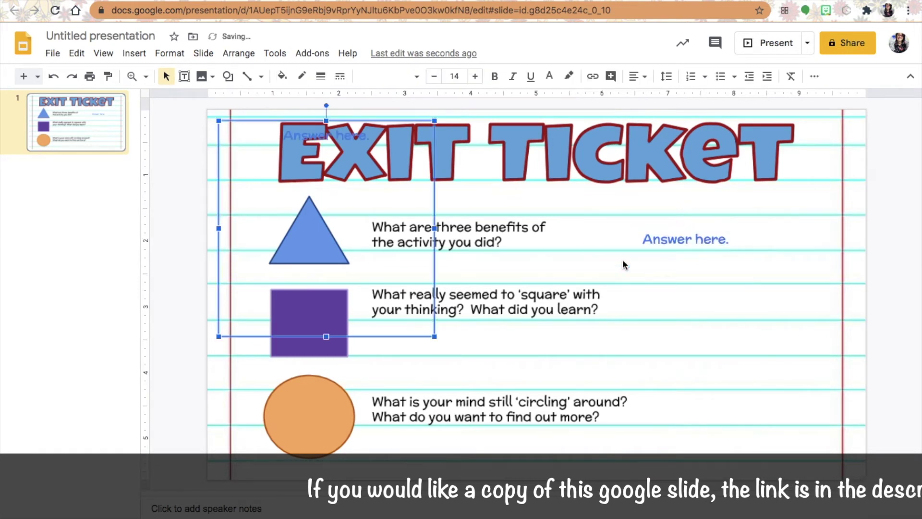
Step: Place the pasted answer box beside the second question and nudge the first one right
drag(377, 142, 767, 306)
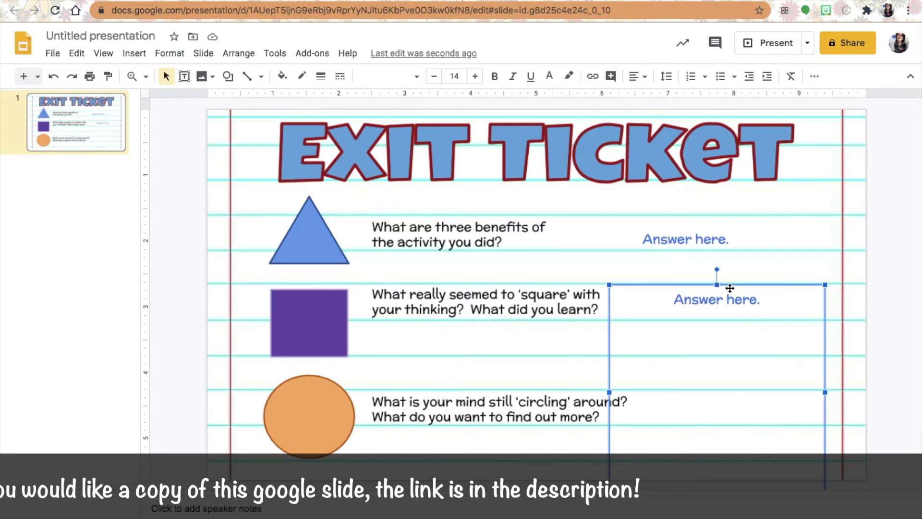
drag(719, 500, 731, 207)
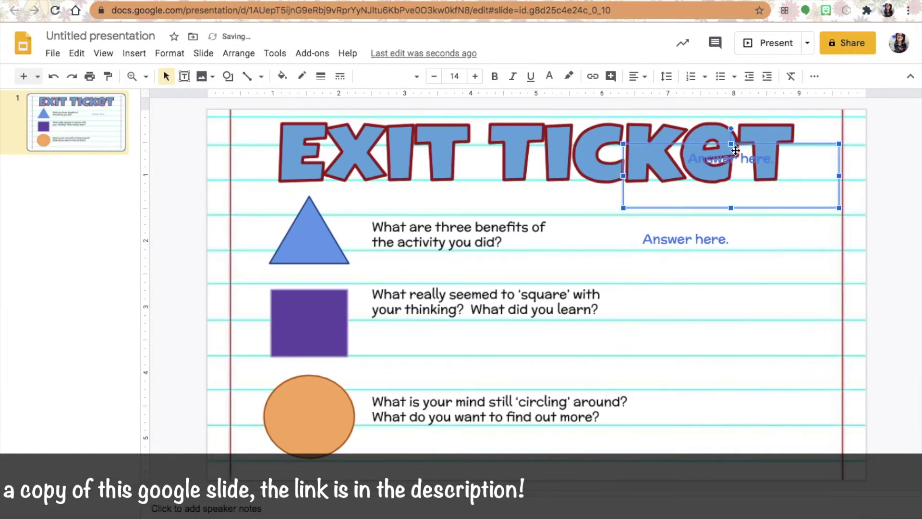
drag(726, 280, 725, 281)
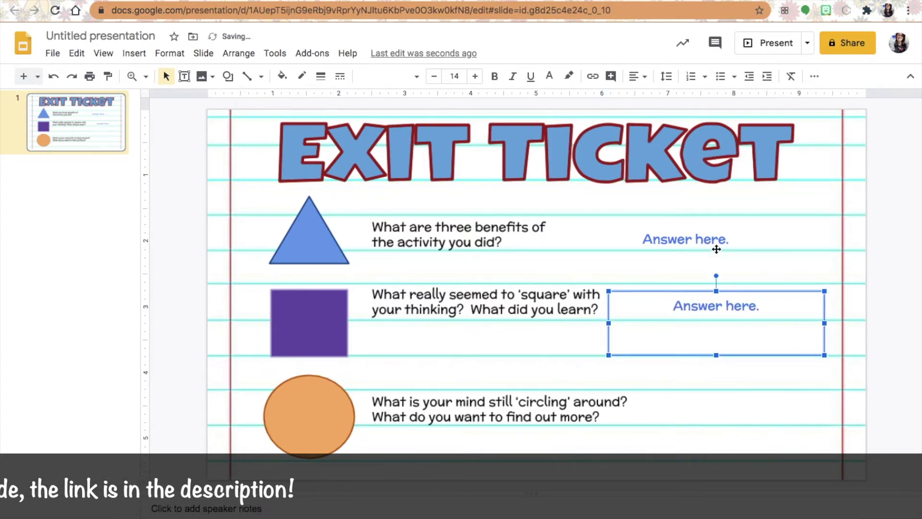
click(710, 226)
drag(710, 226, 723, 226)
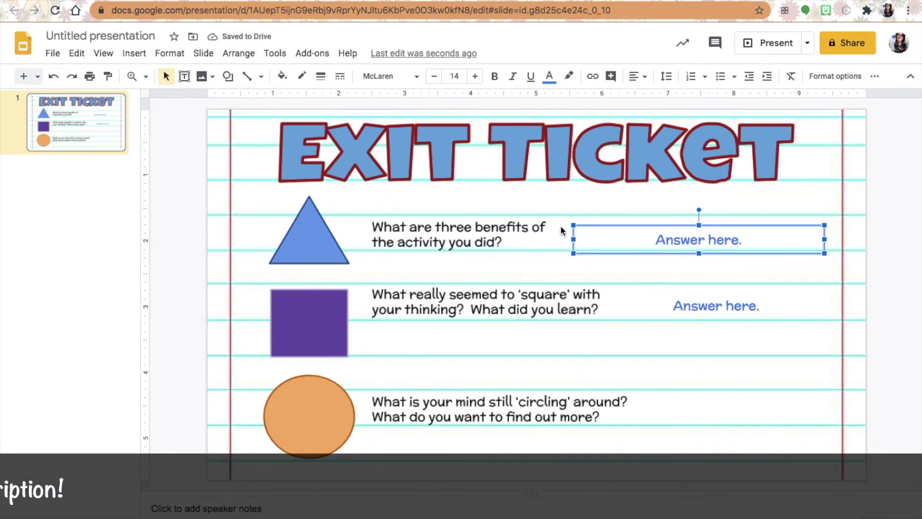
click(448, 247)
Step: Paste a third 'Answer here.' box beside the circle question
key(ctrl+v)
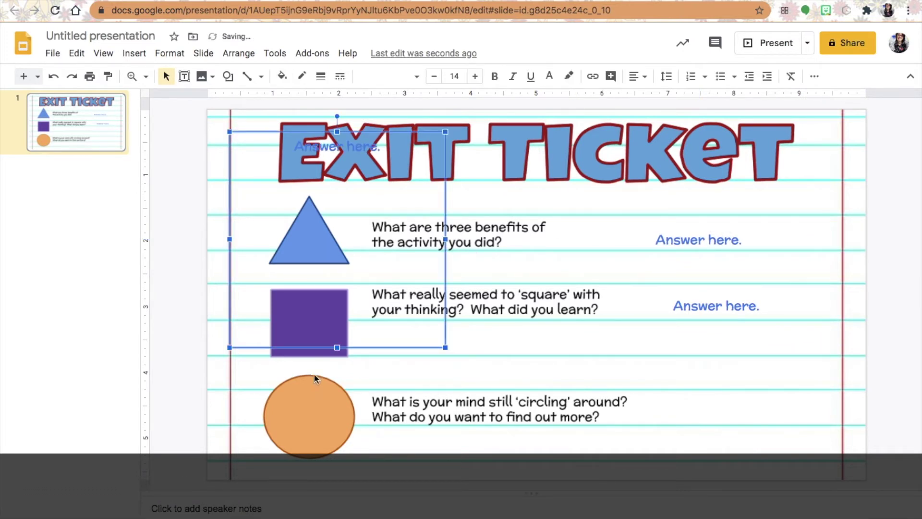
drag(337, 247, 338, 193)
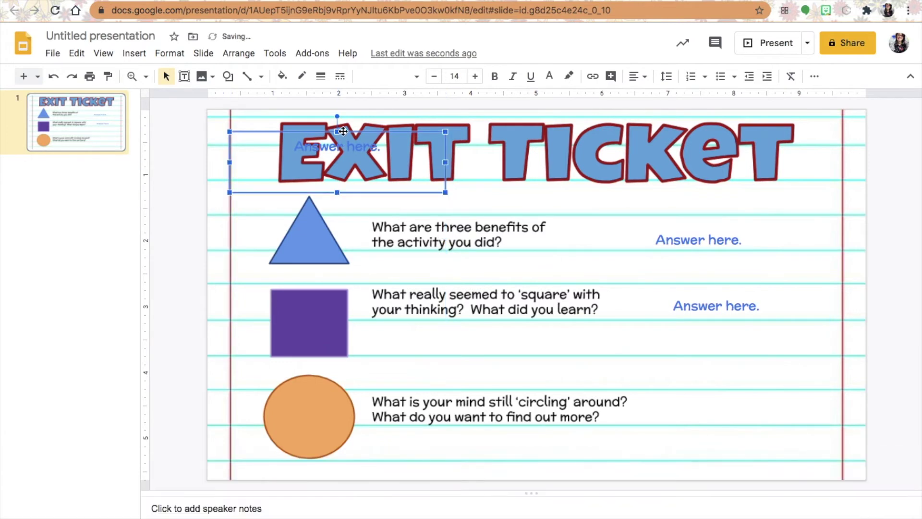
drag(343, 131, 743, 388)
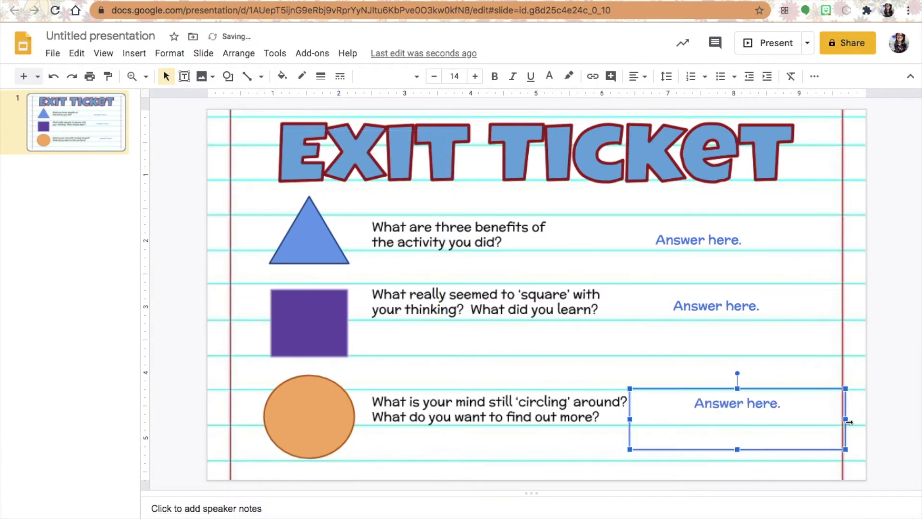
drag(844, 421, 840, 421)
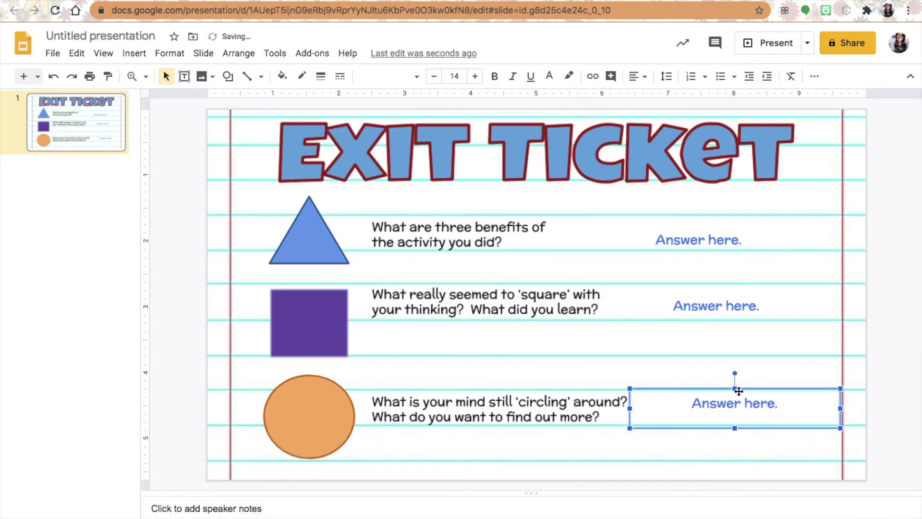
drag(747, 399, 747, 407)
click(764, 458)
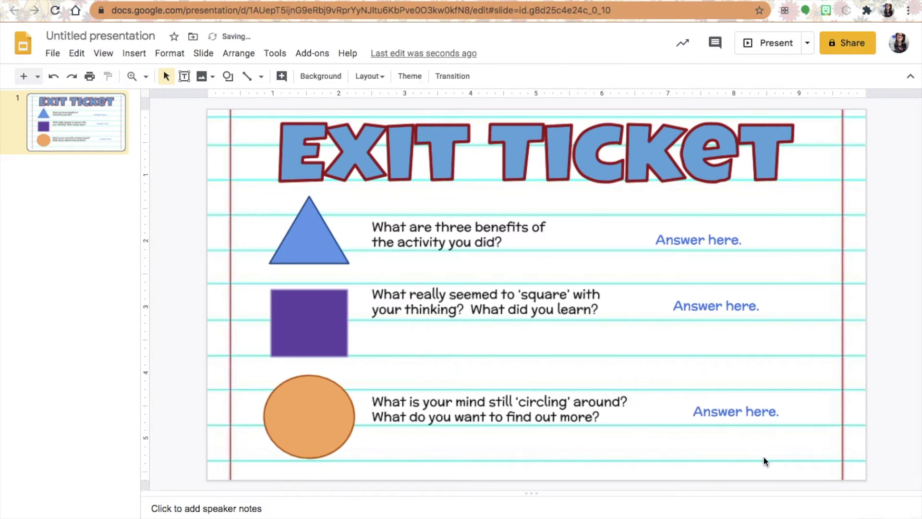
Step: Resize and line up all three answer boxes beside their questions
click(709, 240)
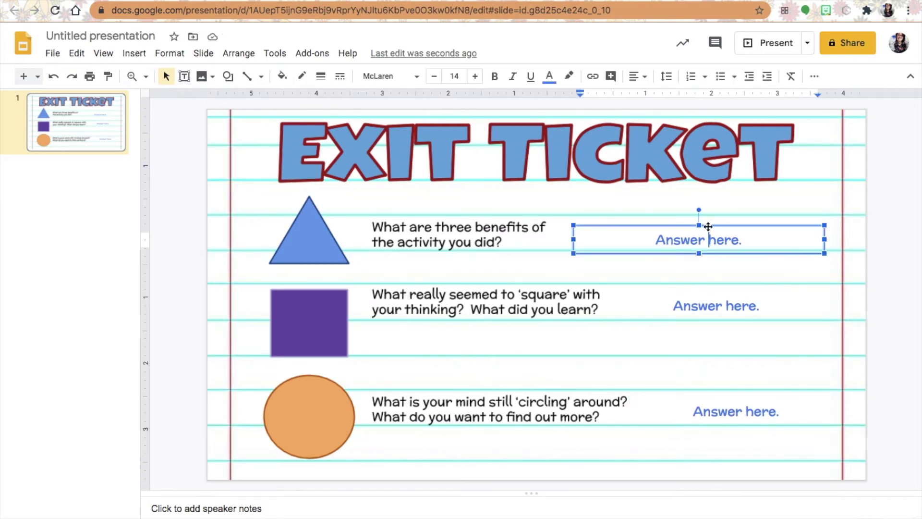
drag(569, 245, 605, 240)
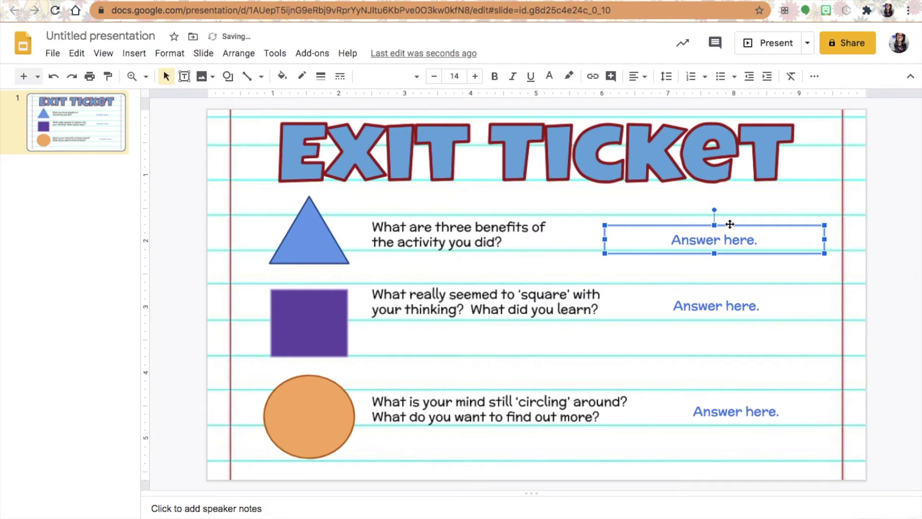
drag(743, 224, 760, 224)
click(741, 307)
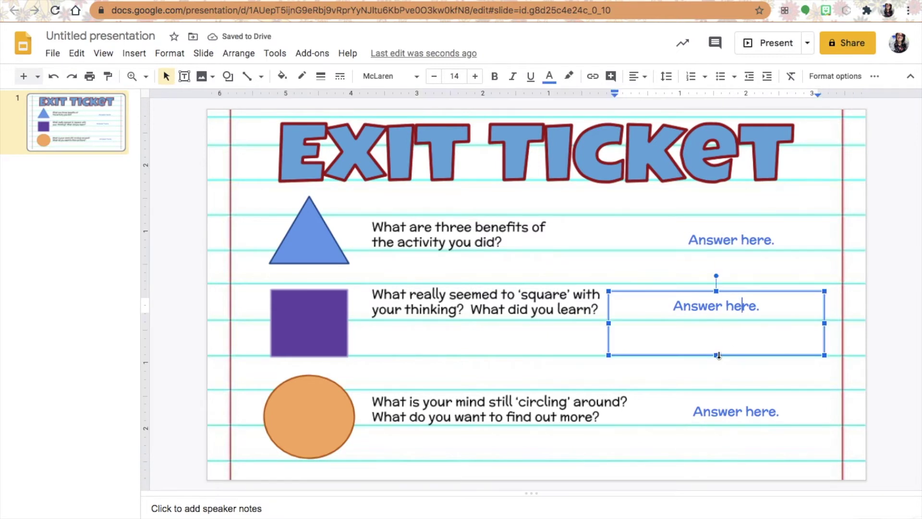
drag(719, 356, 743, 292)
click(746, 399)
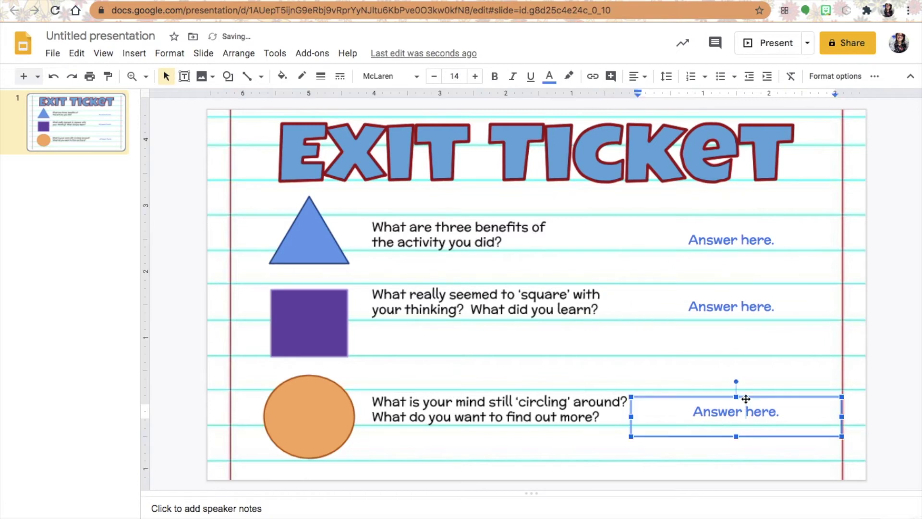
drag(736, 437, 736, 428)
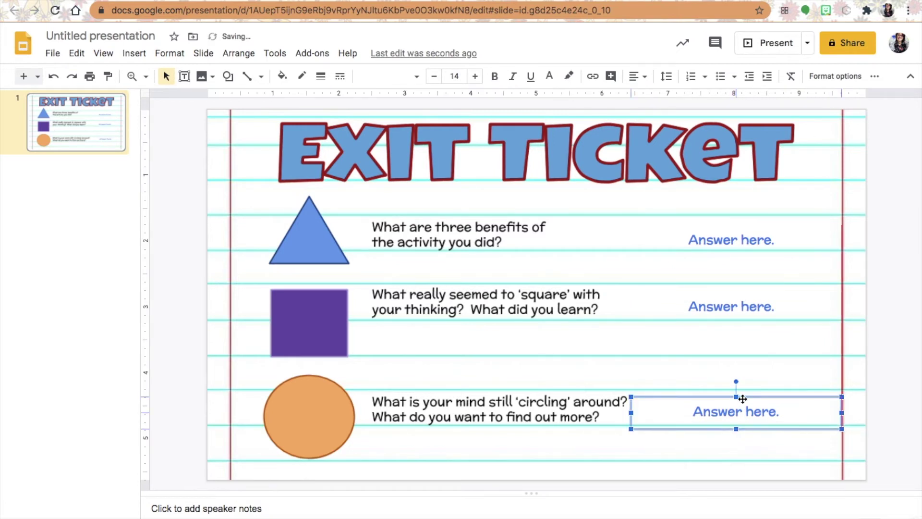
click(760, 445)
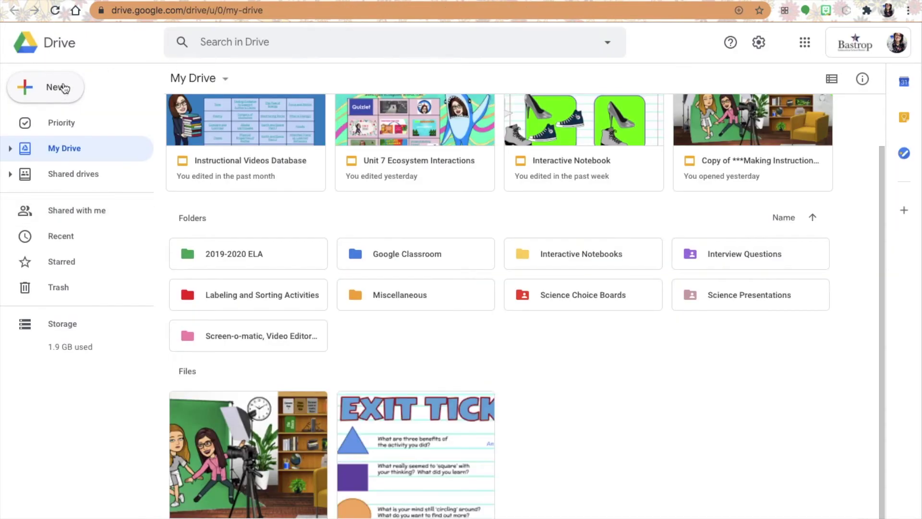
click(53, 86)
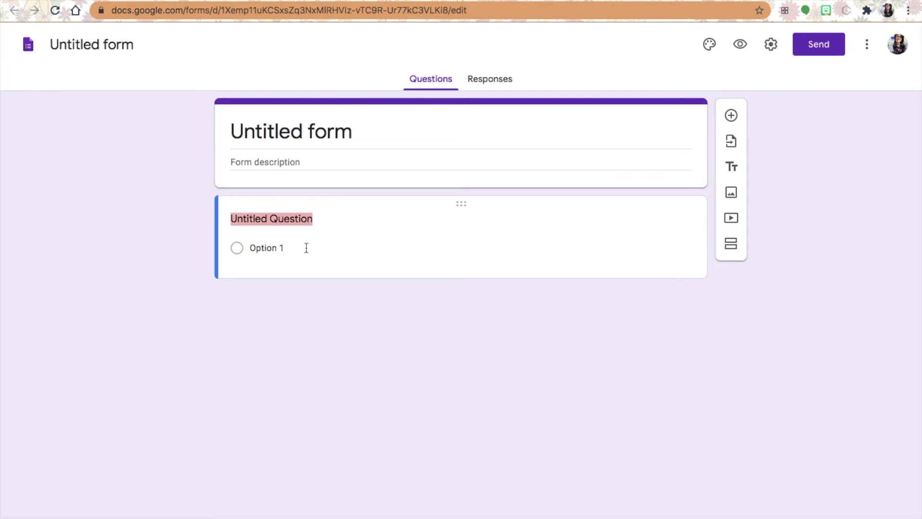
Step: Upload the Exit Ticket banner as the form header and pick a darker pink background
click(709, 46)
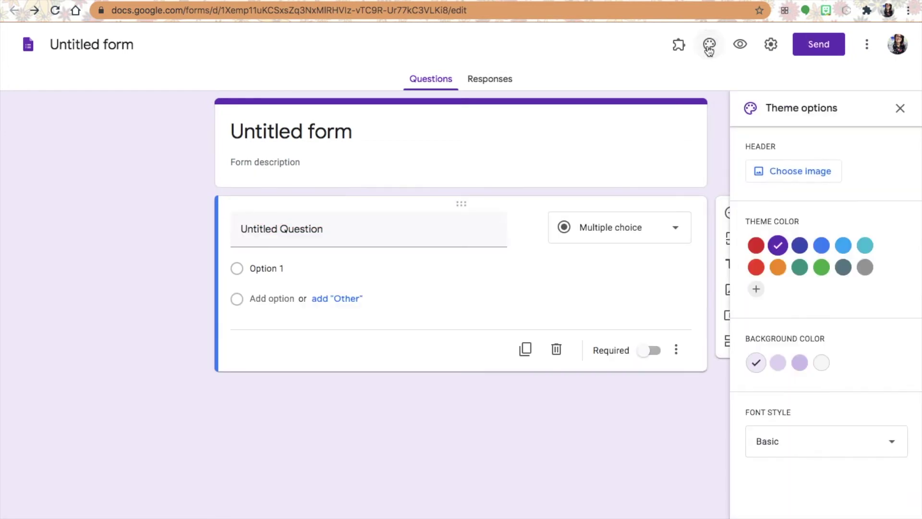
click(808, 171)
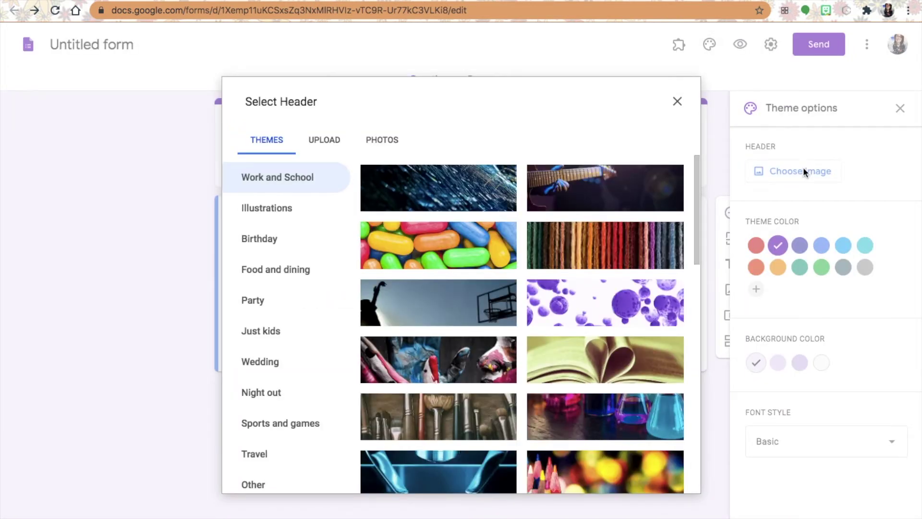
click(326, 142)
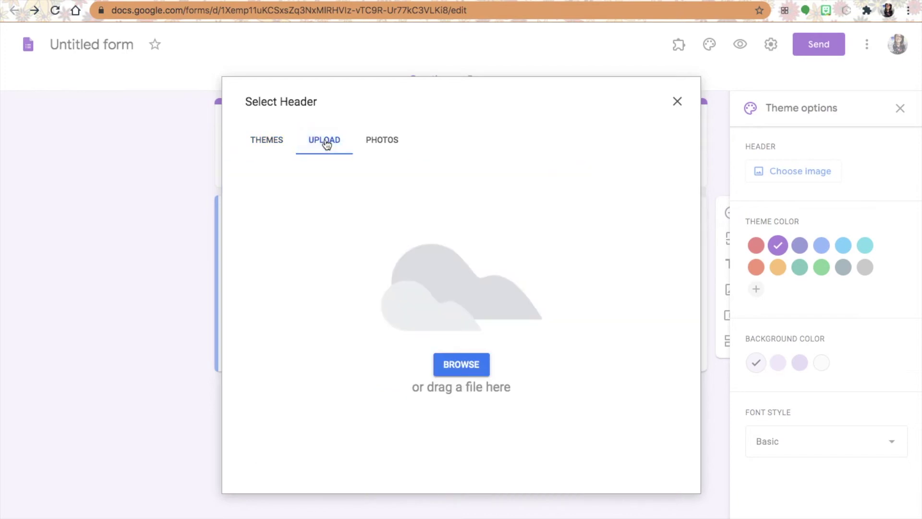
click(462, 365)
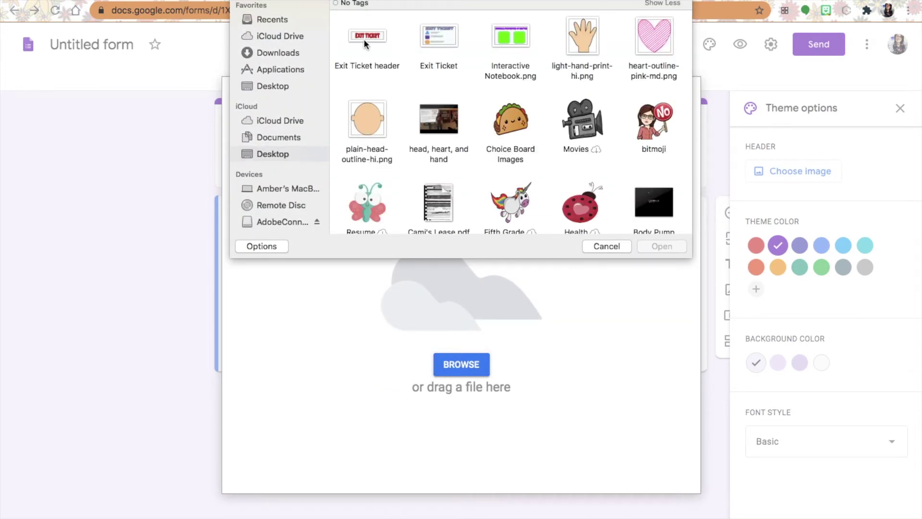
click(365, 44)
click(661, 246)
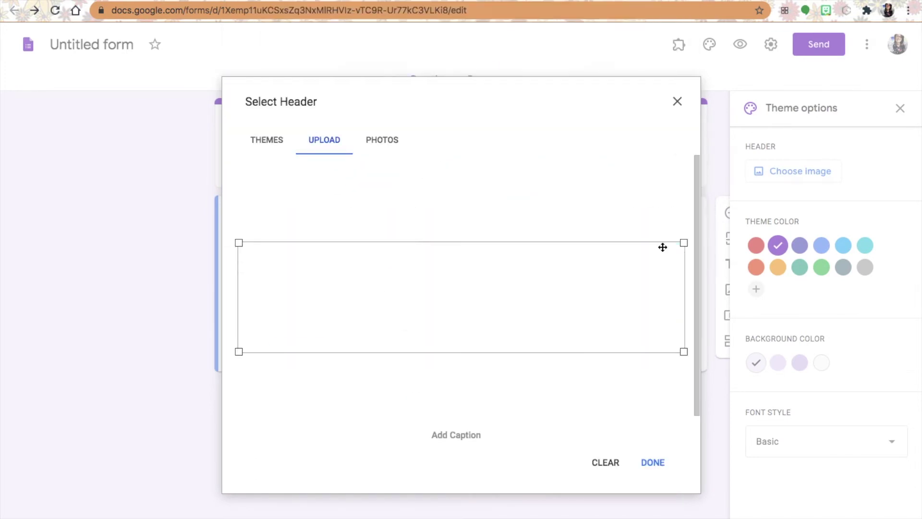
click(656, 465)
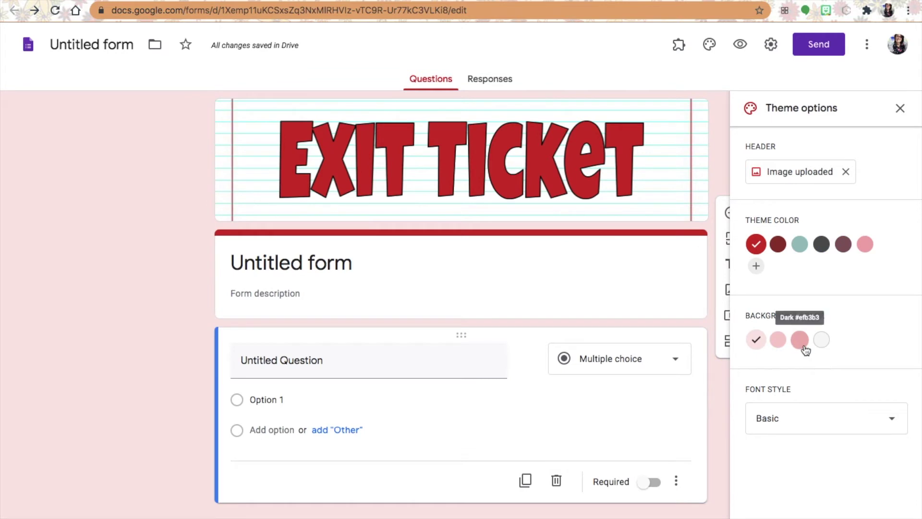
click(800, 341)
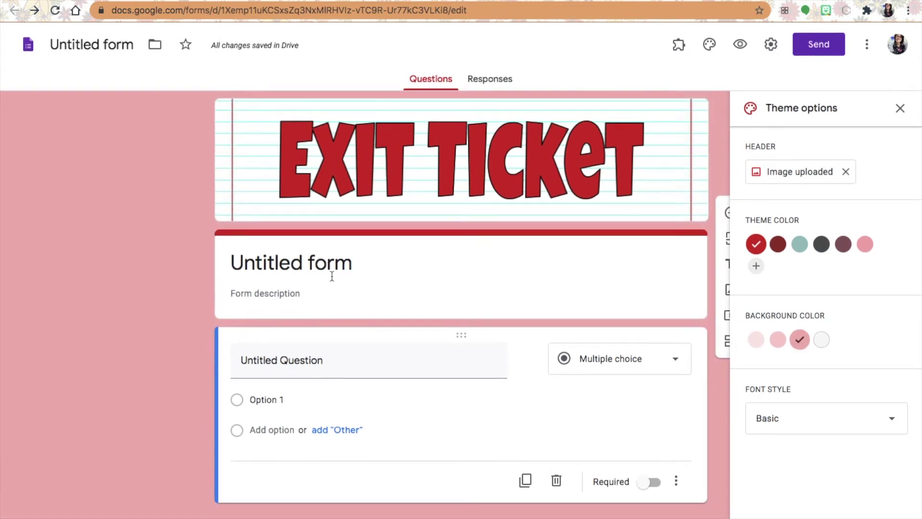
Step: Title the form 'Exit Ticket' and add a lesson-reflection description
click(901, 108)
click(519, 286)
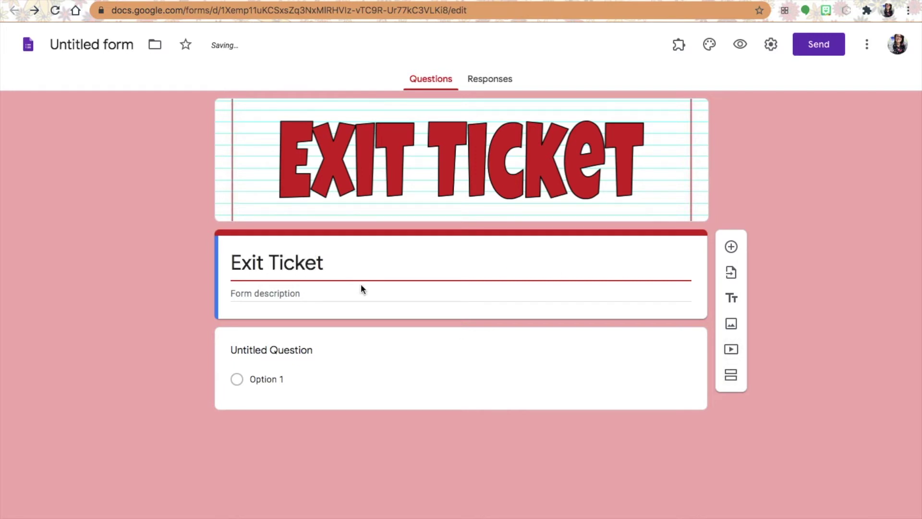
click(330, 297)
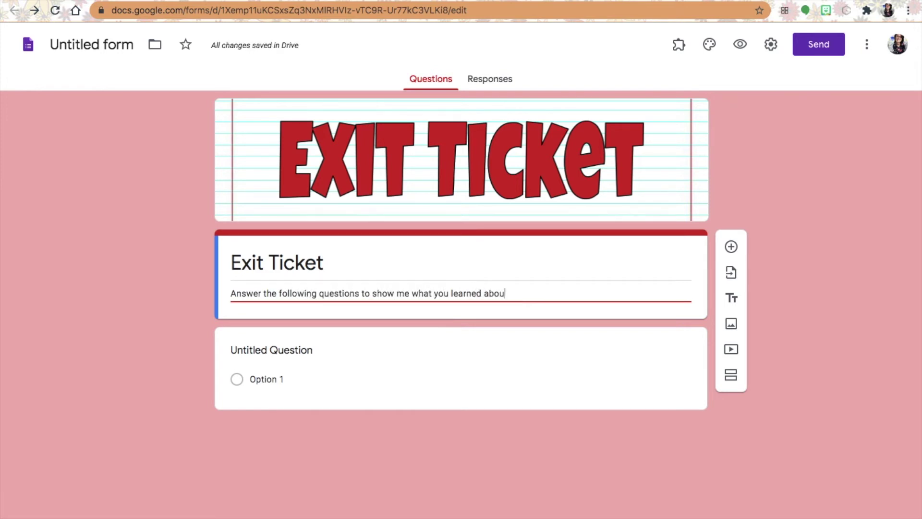
Step: Insert the head outline image below the first question
click(292, 349)
click(730, 417)
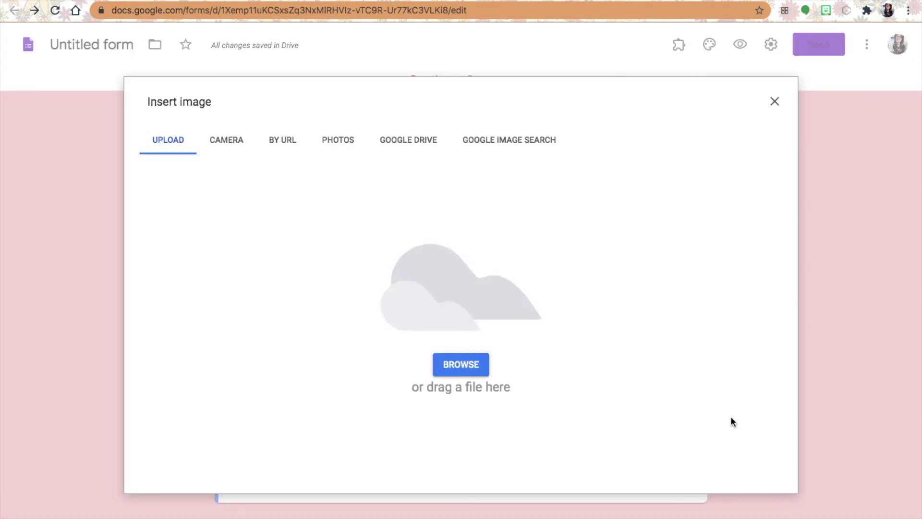
click(460, 365)
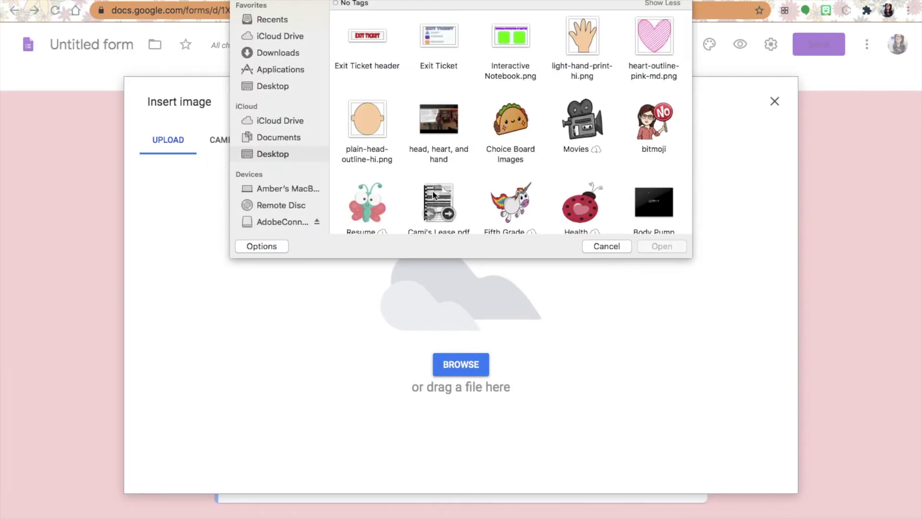
click(666, 245)
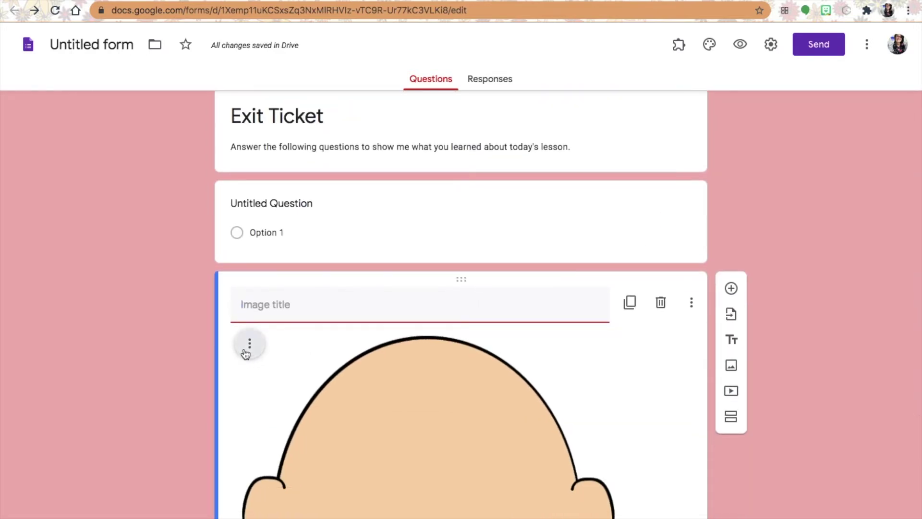
Step: Move the question below the head image as a required 'What are you going to continue to THINK about?' paragraph
click(247, 346)
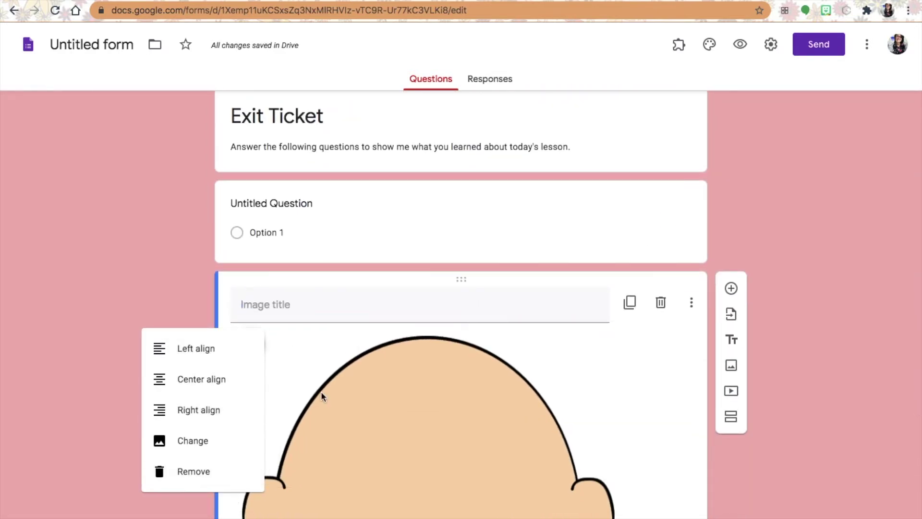
click(590, 345)
click(692, 304)
click(644, 406)
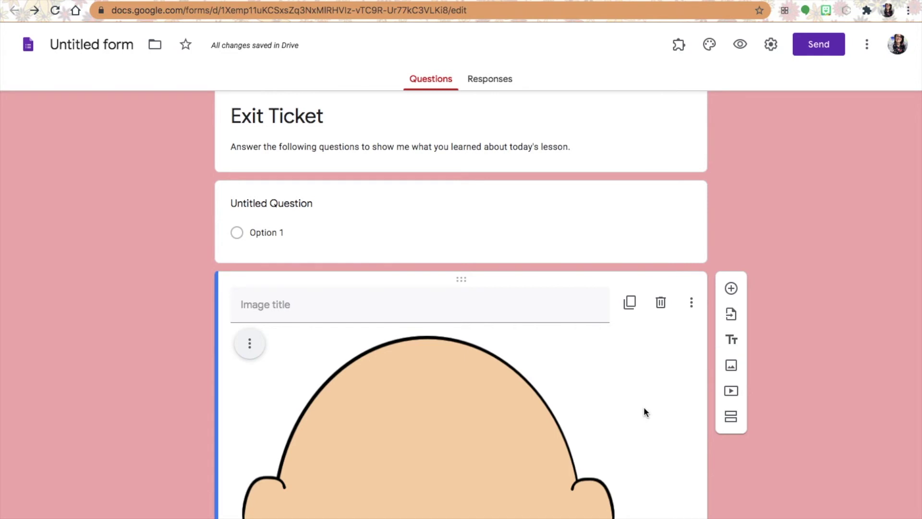
scroll(643, 406, down, 5)
scroll(643, 406, up, 2)
scroll(644, 406, up, 1)
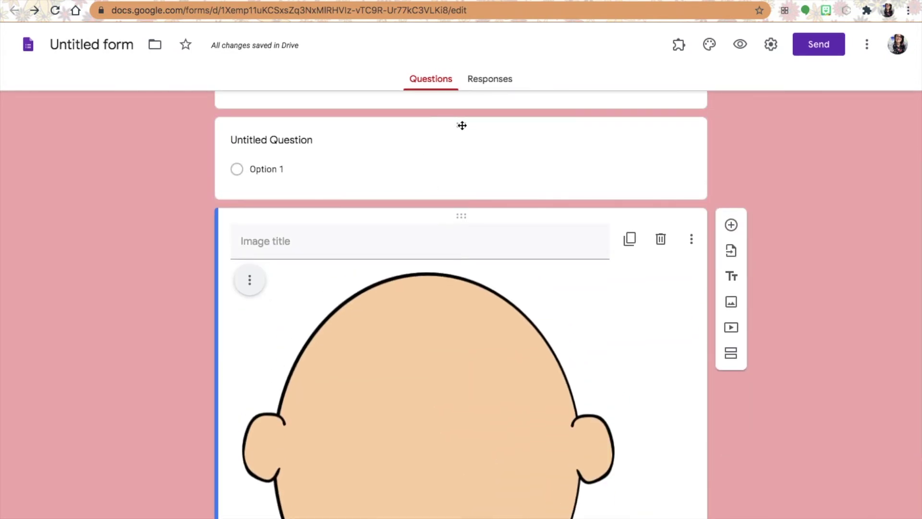
drag(462, 126, 459, 505)
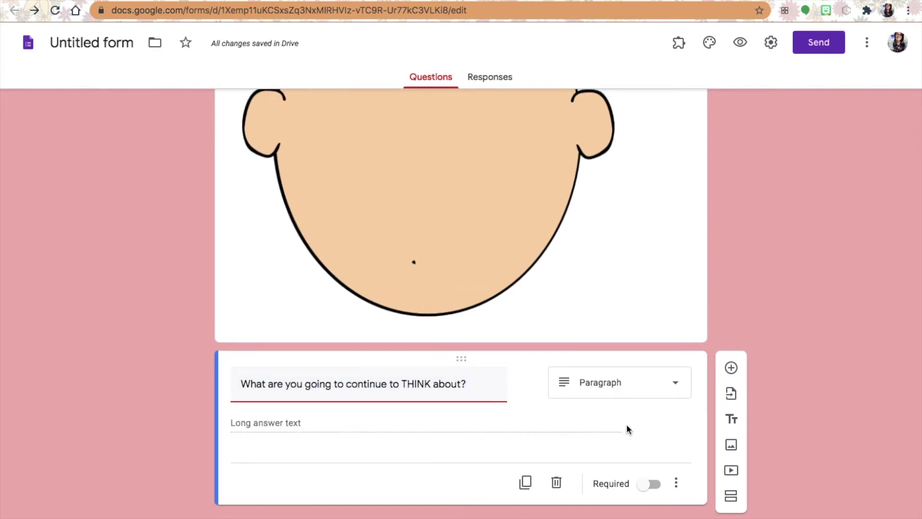
click(650, 486)
Step: Preview the form as respondents see it, then return to the editor
scroll(742, 154, up, 2)
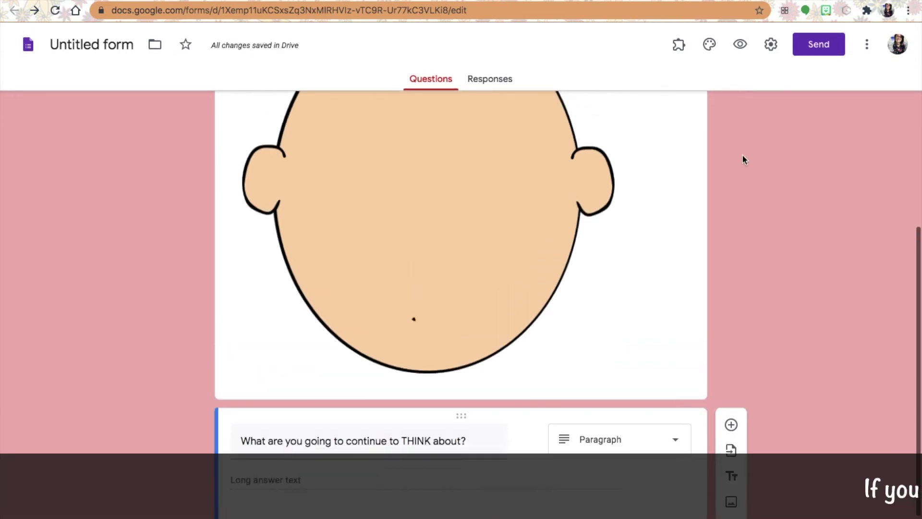
click(740, 44)
scroll(661, 189, down, 5)
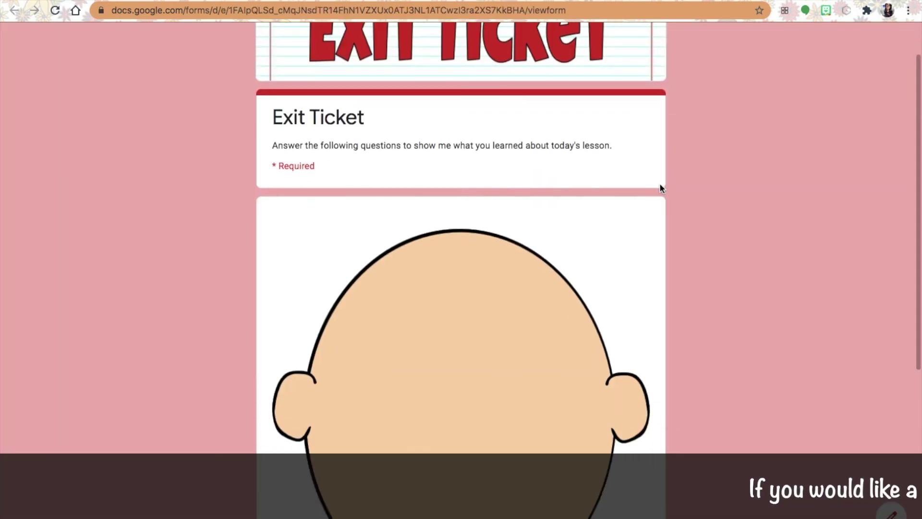
scroll(660, 188, up, 4)
scroll(660, 188, down, 5)
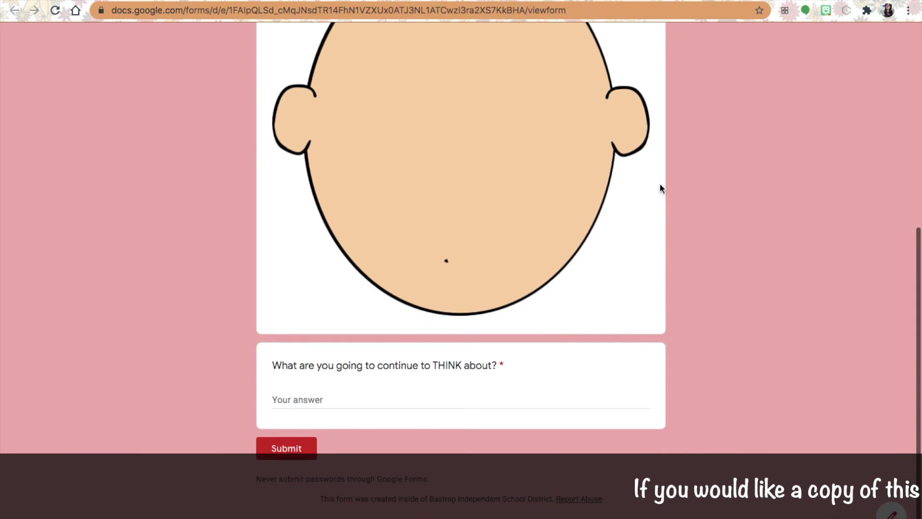
scroll(660, 188, up, 6)
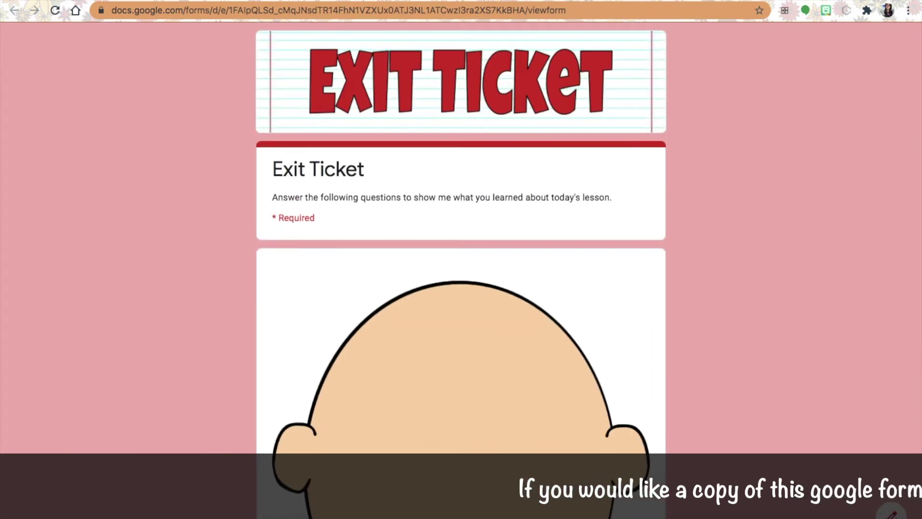
key(super+w)
scroll(506, 285, down, 2)
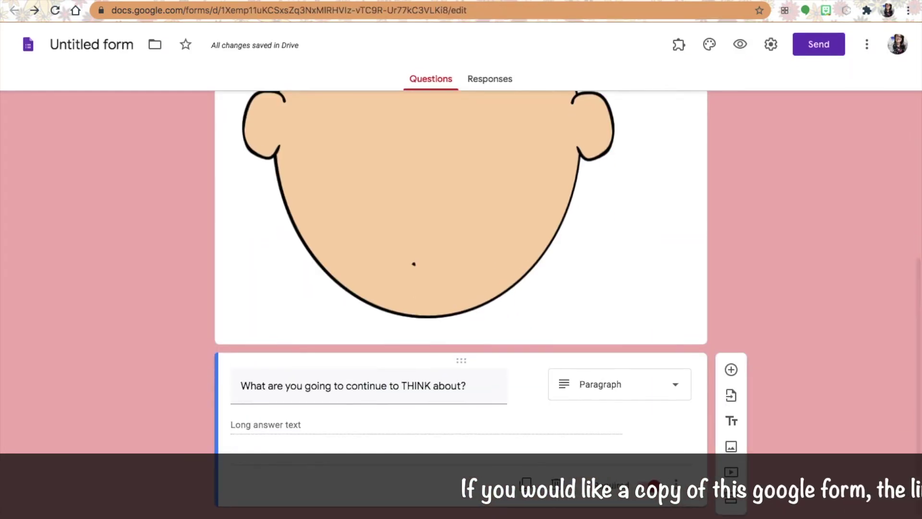
click(732, 446)
Step: Insert heart-outline-pink-md.png below the THINK question
click(460, 365)
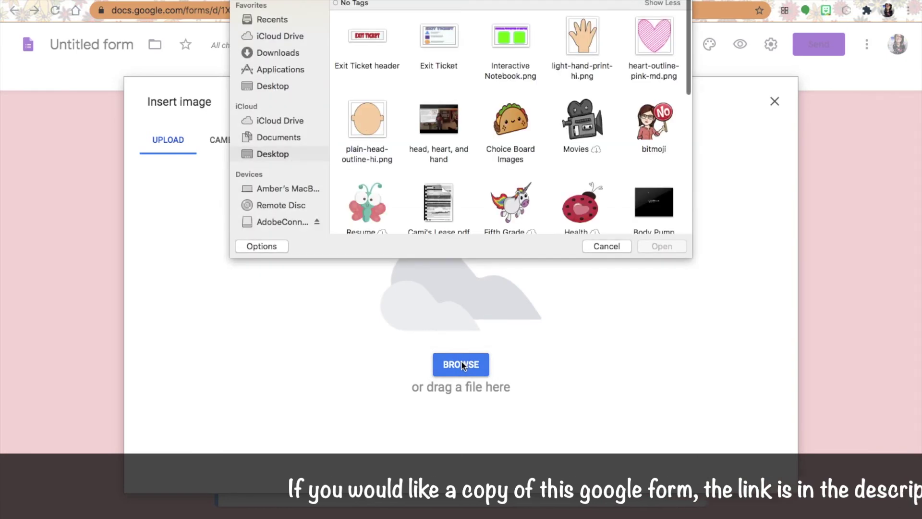
click(656, 36)
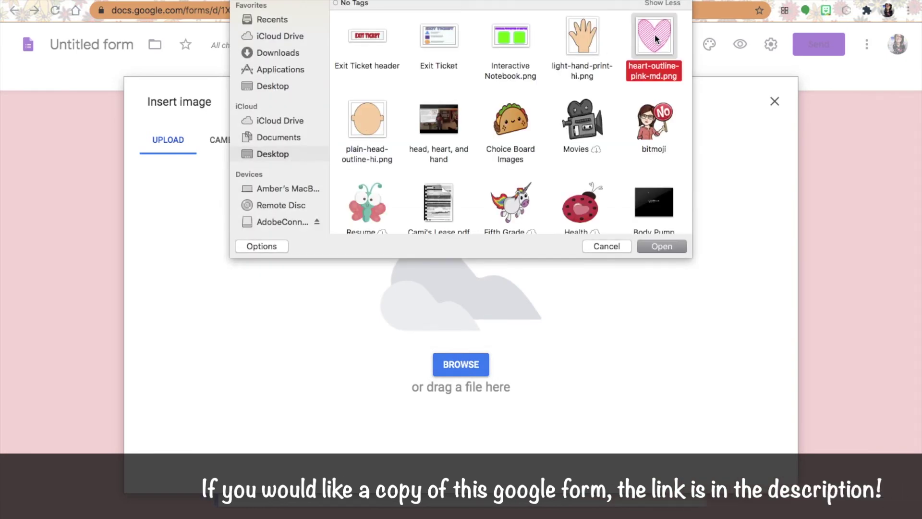
click(665, 245)
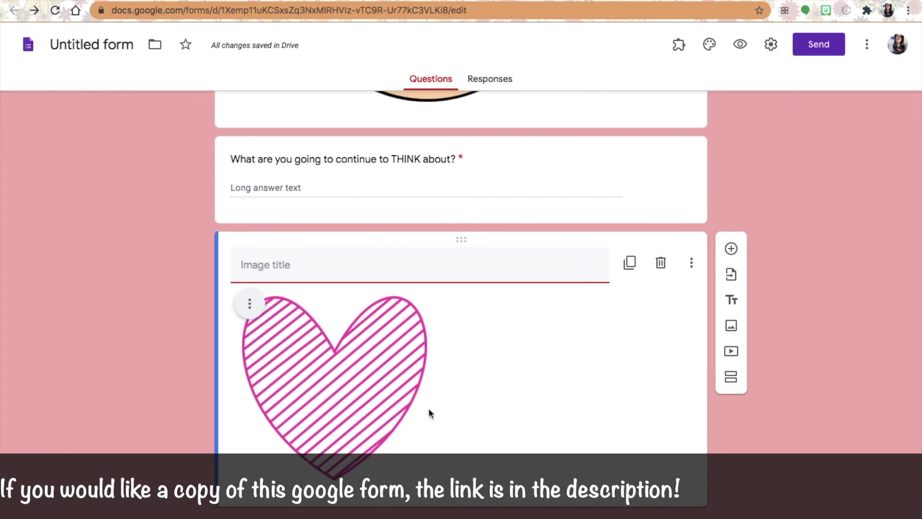
Step: Shrink the head image by dragging its corner handle inward
scroll(459, 411, up, 15)
click(459, 411)
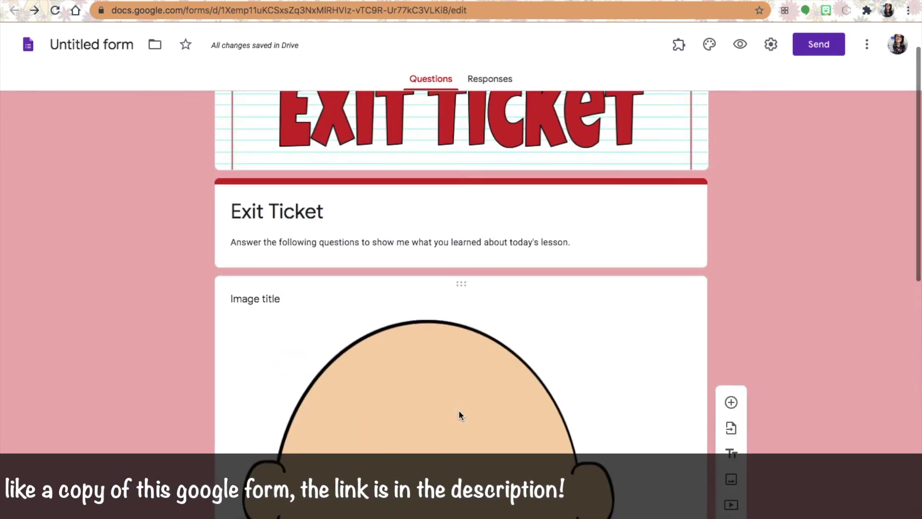
scroll(459, 415, down, 10)
drag(615, 231, 491, 125)
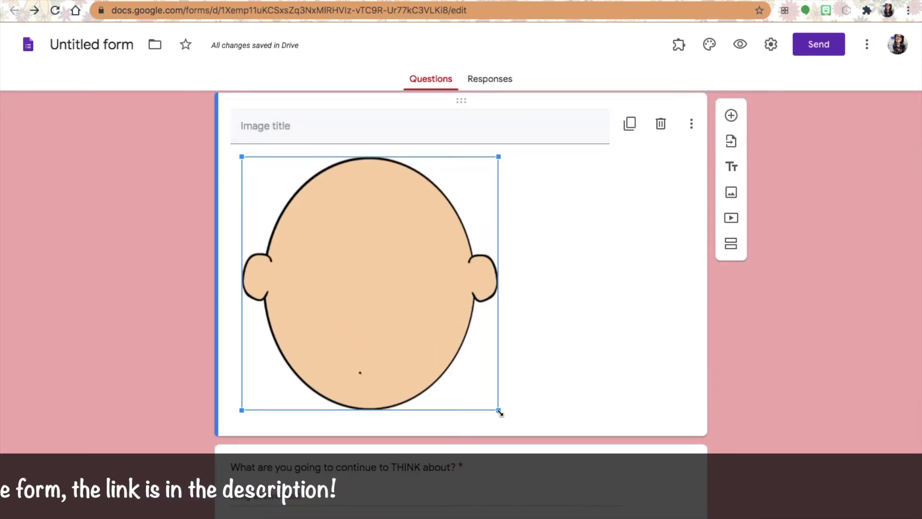
drag(499, 410, 441, 324)
scroll(442, 319, down, 5)
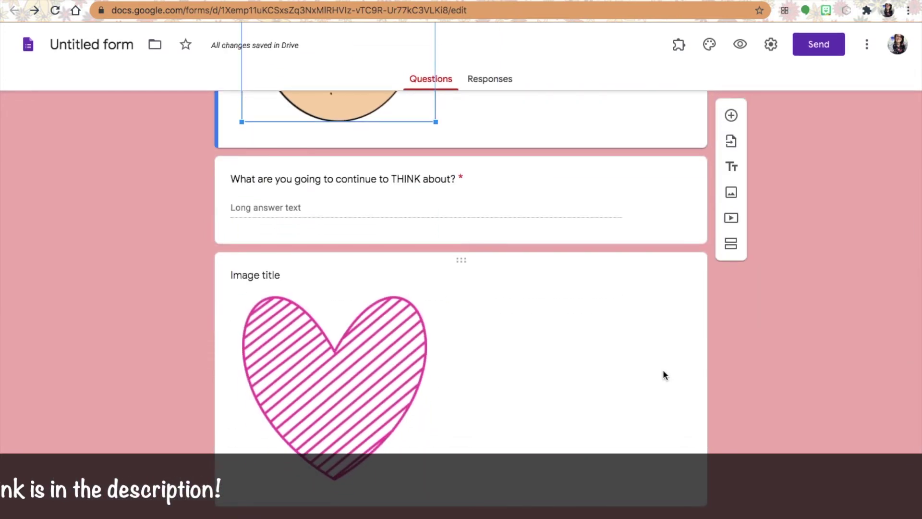
click(696, 482)
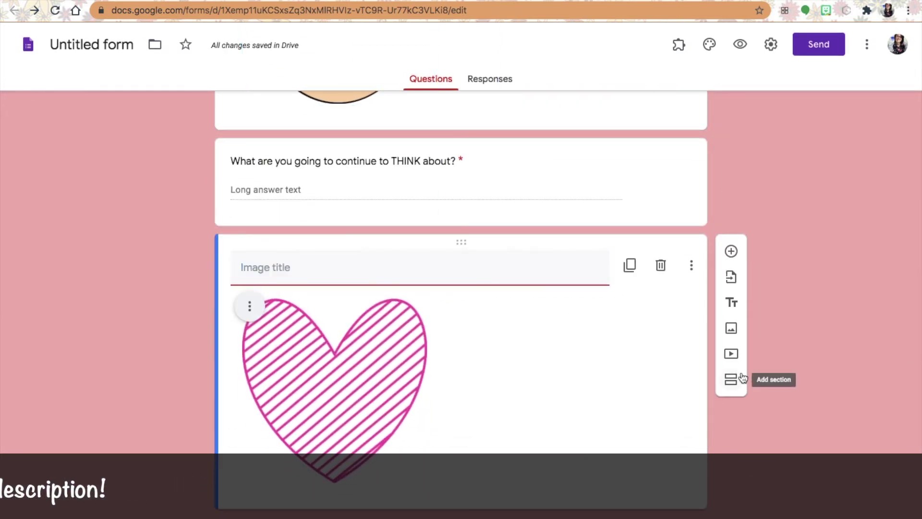
Step: Add the required paragraph question 'What are you going to continue to FEEL?' under the heart
click(731, 251)
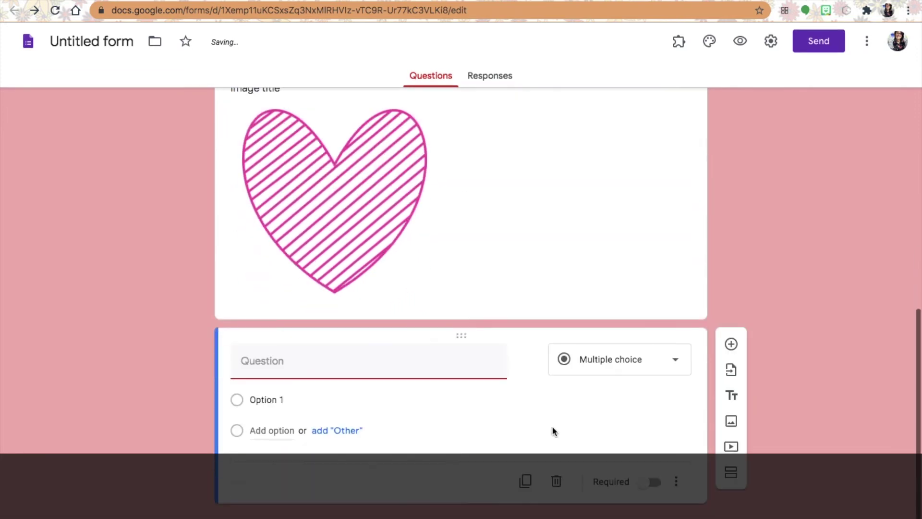
text(What are you goin)
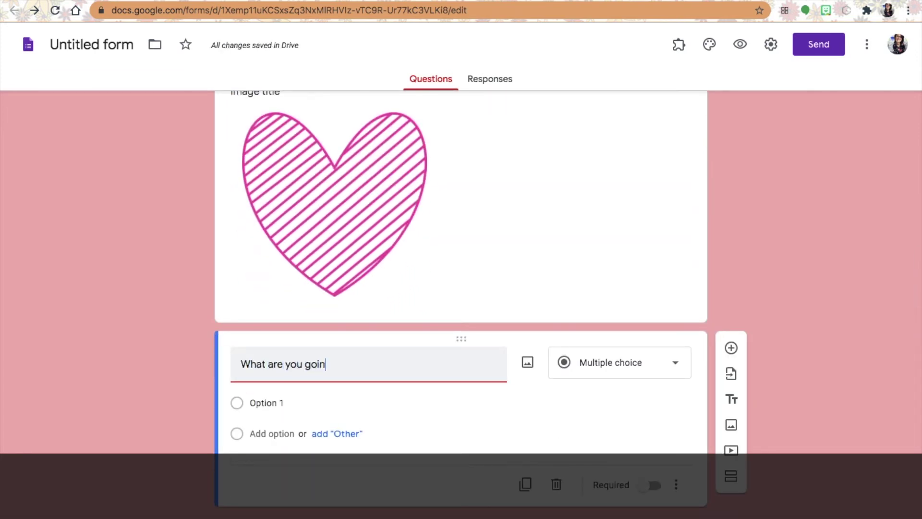
text(g to continue to FEEL after learning)
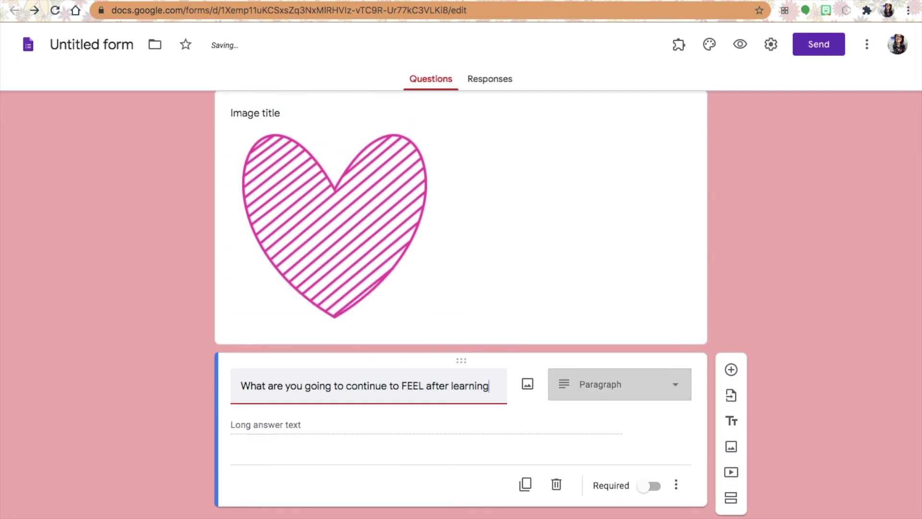
key(BackSpace)
key(BackSpace)
key(BackSpace)
key(BackSpace)
key(BackSpace)
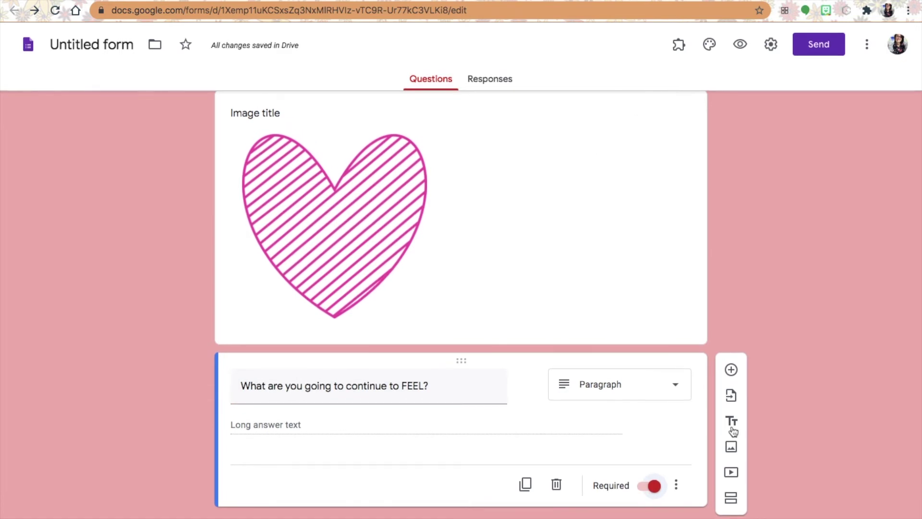
Step: Upload the hand outline image below the FEEL question
click(731, 448)
click(459, 366)
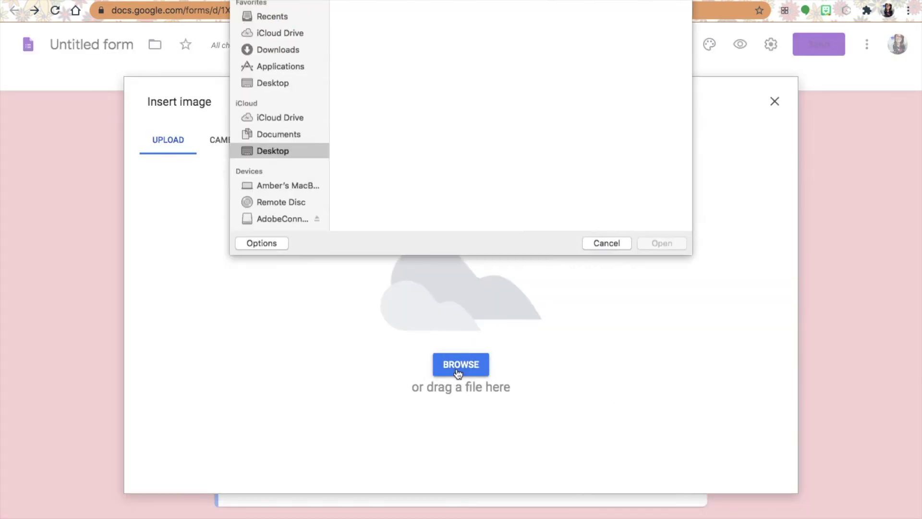
click(661, 245)
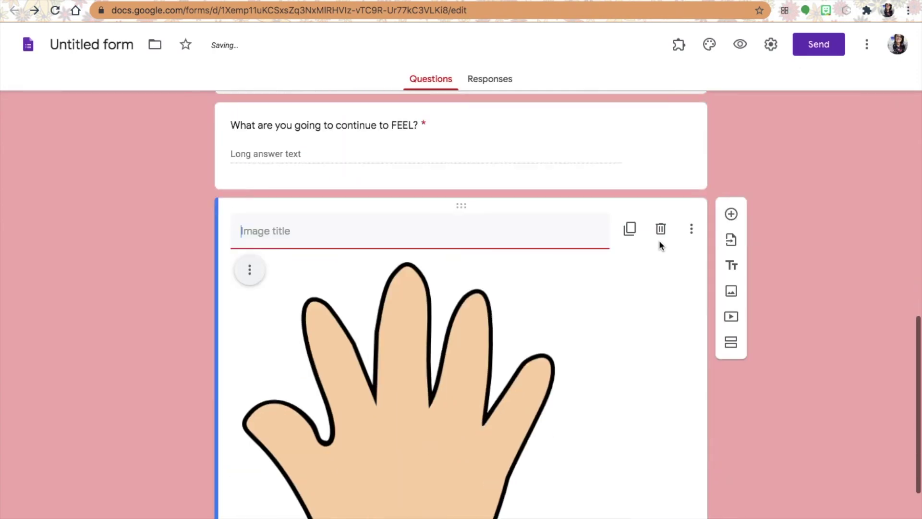
scroll(562, 322, down, 3)
Step: Add 'What are you going to DO?' under the hand image as a Paragraph question
click(463, 405)
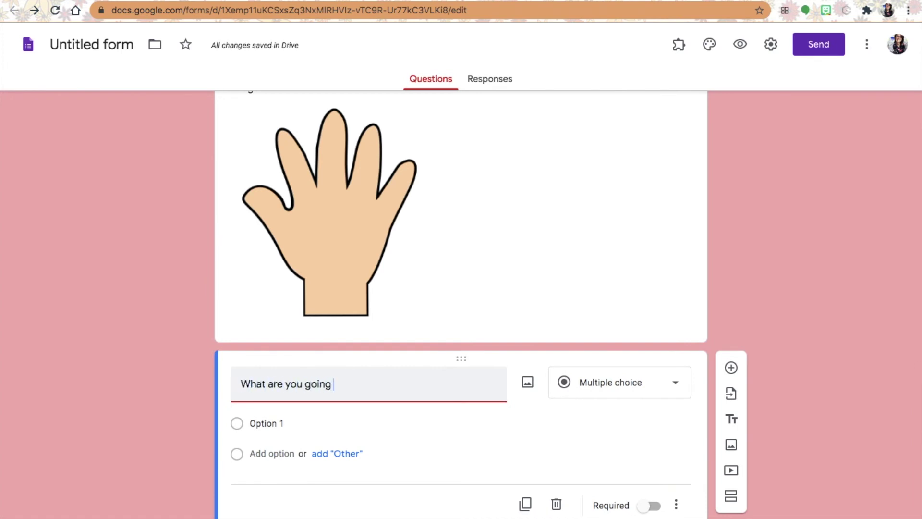
text(What are you going to DO?)
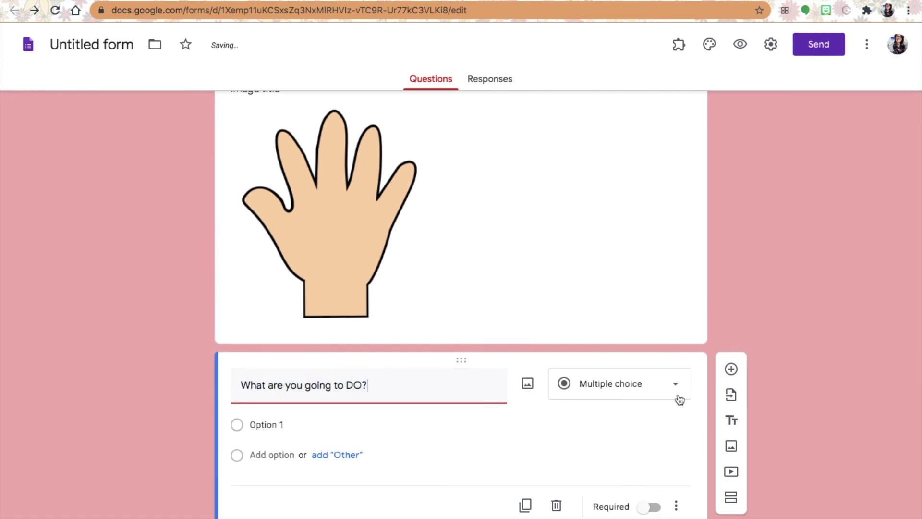
click(680, 390)
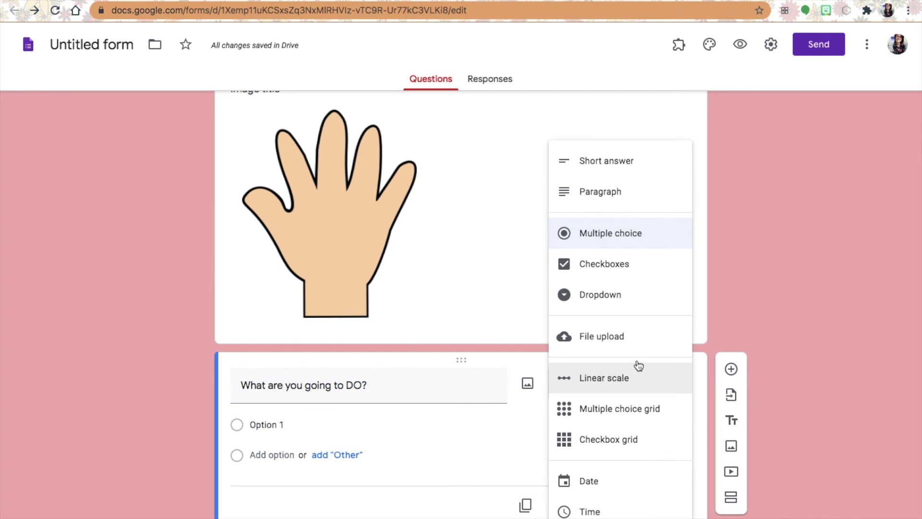
click(612, 198)
scroll(869, 377, up, 15)
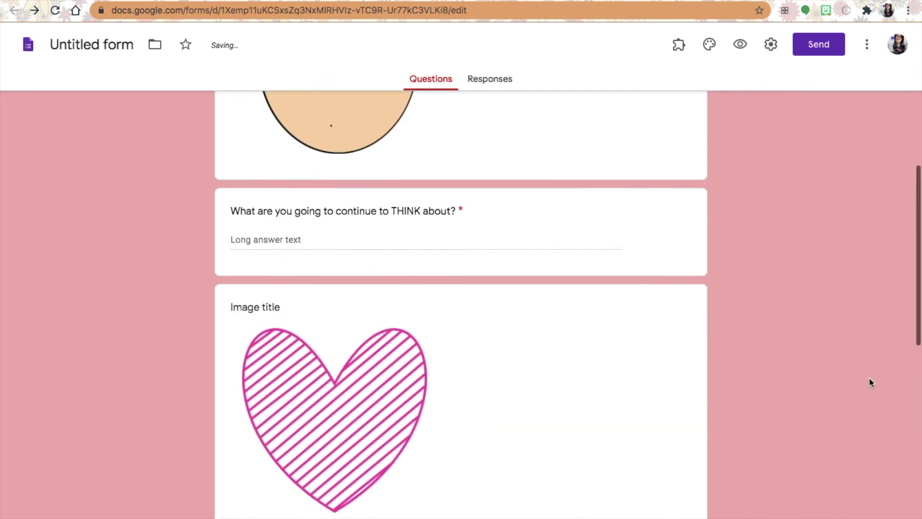
Step: Preview the Exit Ticket form as a respondent, scroll through its questions, then close the preview
click(741, 45)
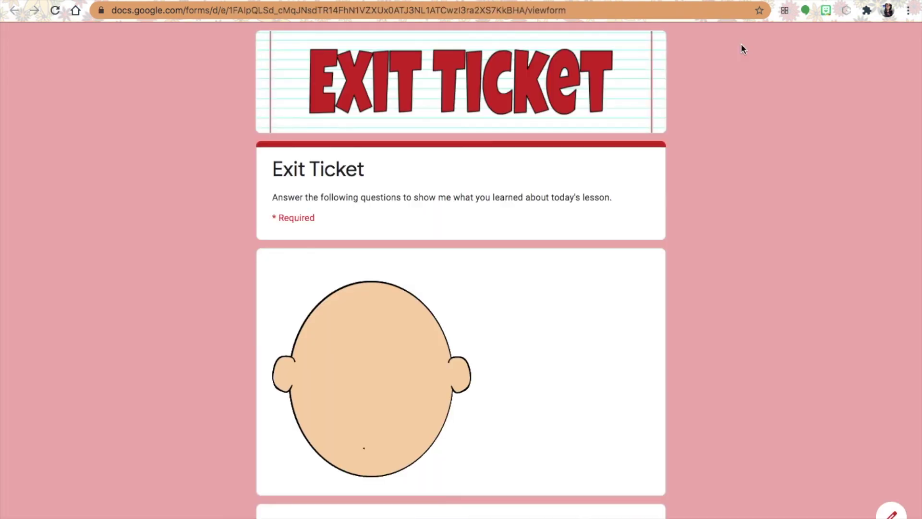
scroll(742, 45, down, 15)
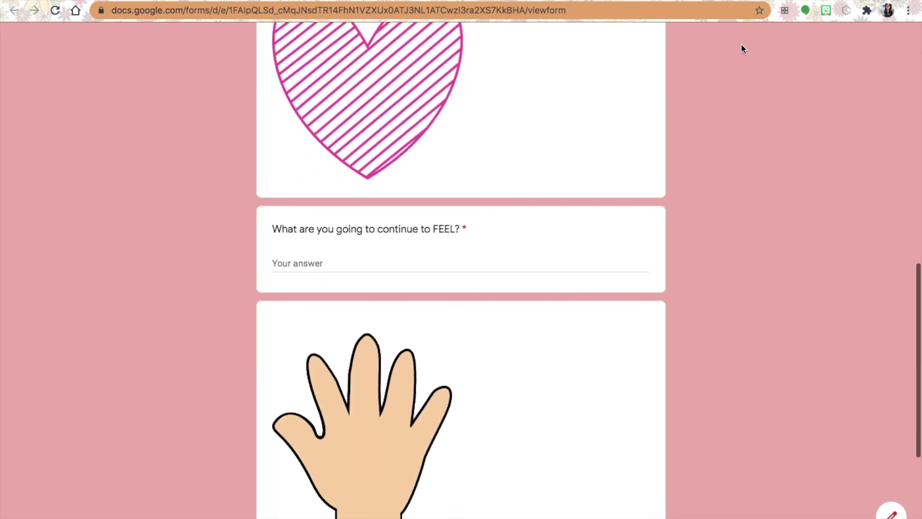
scroll(742, 44, up, 20)
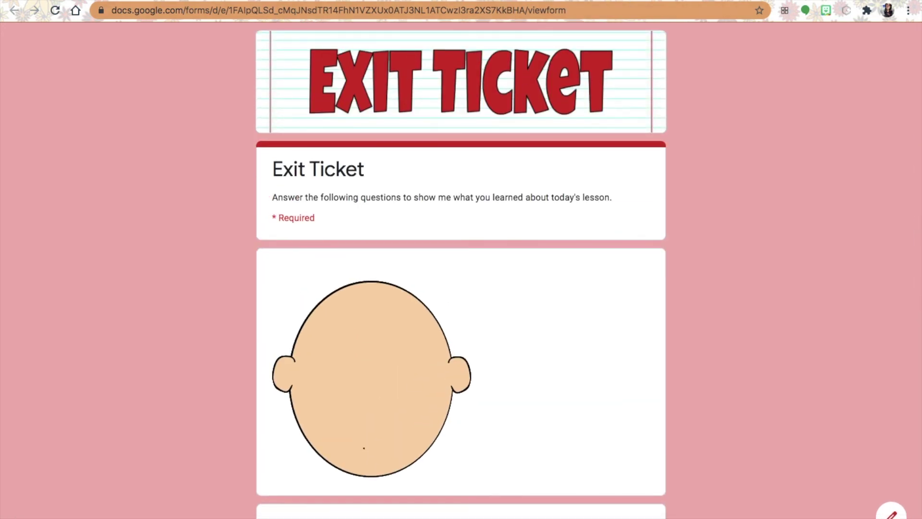
key(ctrl+w)
Step: Rename the untitled form to 'Exit Ticket head, heart, and hands'
click(118, 50)
text(Exit)
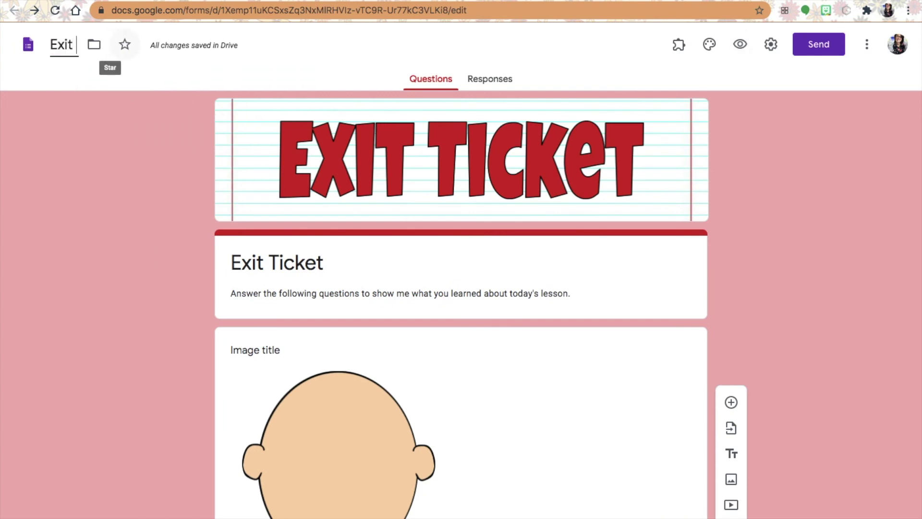
text( Ticket head, ha)
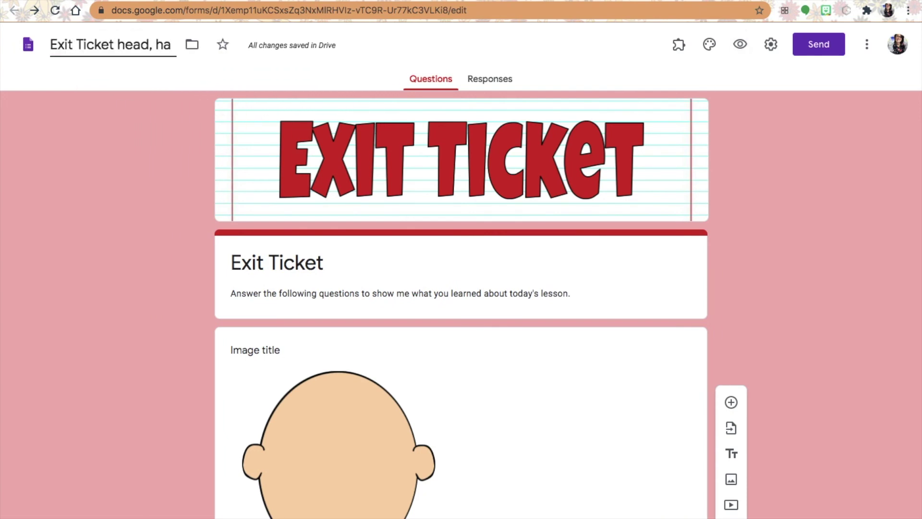
text(art, and heand)
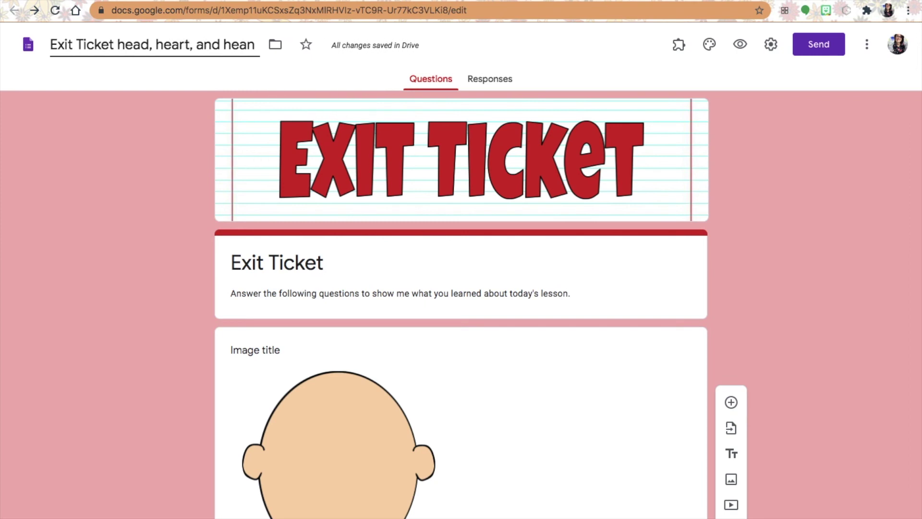
key(BackSpace)
key(BackSpace)
key(BackSpace)
text(a)
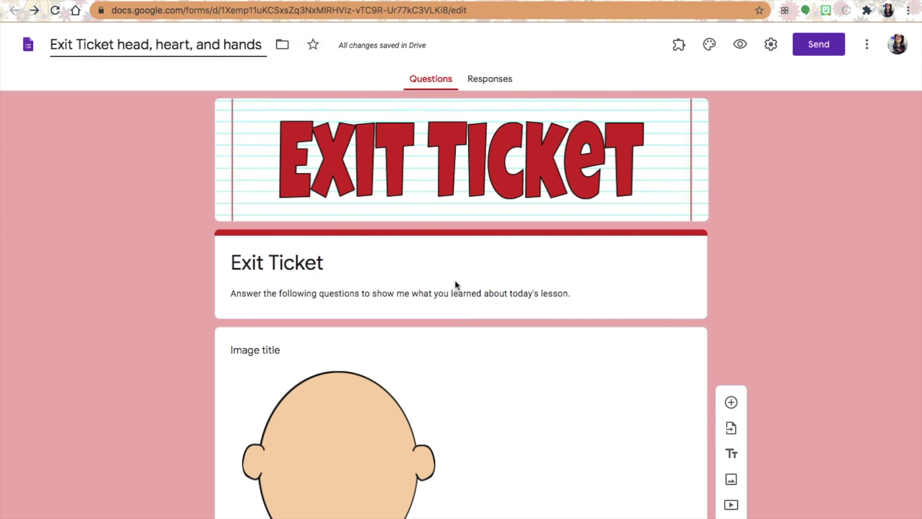
click(791, 342)
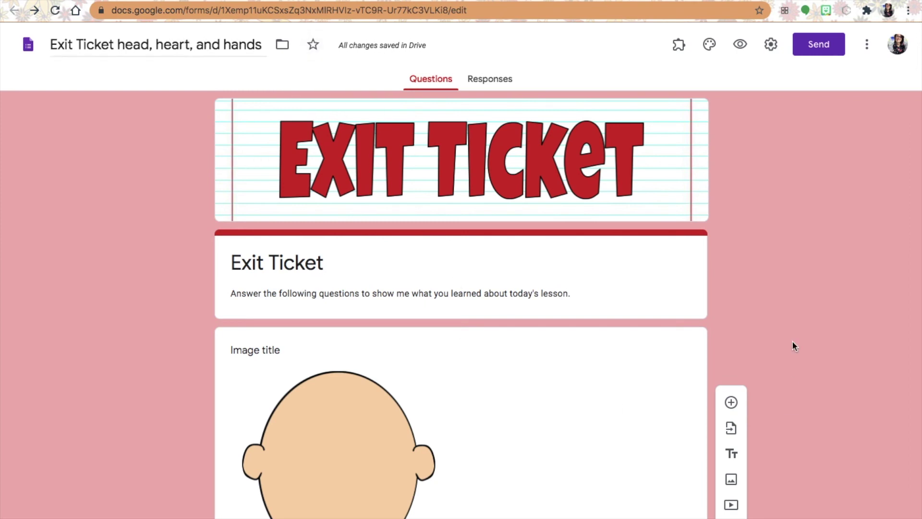
Step: Check the form's Responses page, showing 0 responses and still accepting
scroll(793, 343, down, 20)
scroll(794, 345, up, 15)
scroll(791, 346, up, 10)
click(490, 80)
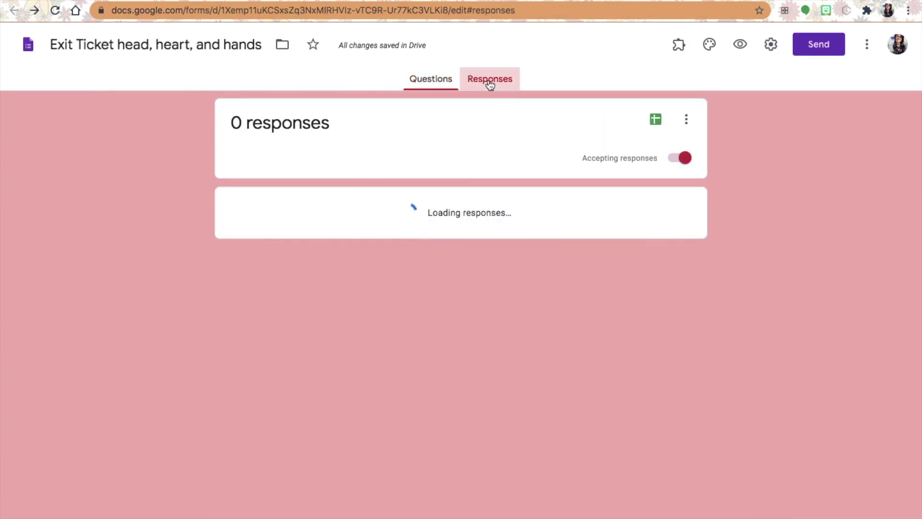
Step: Return to Questions and preview the exit ticket down to the DO question and Submit button
click(431, 82)
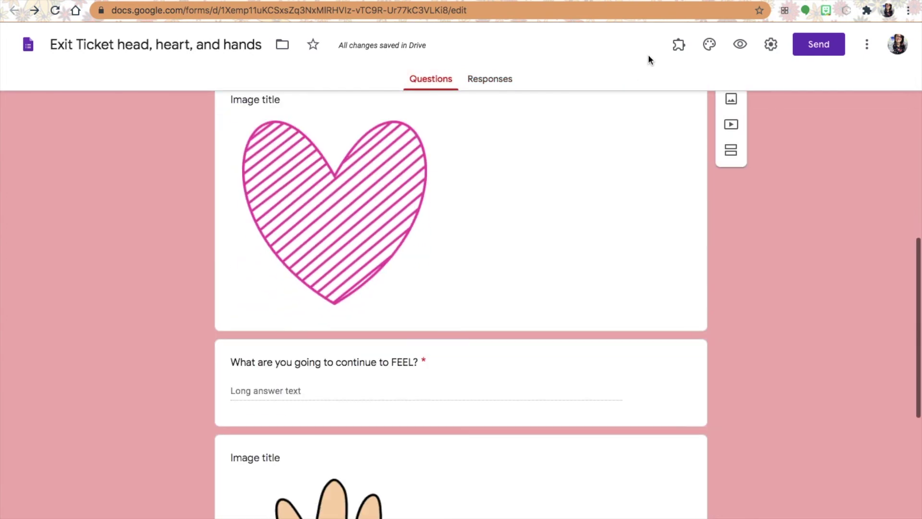
click(739, 46)
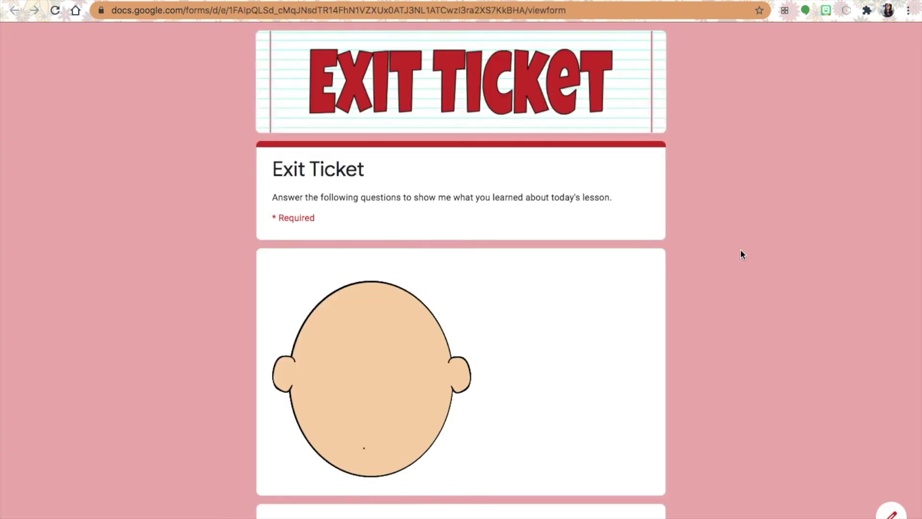
scroll(742, 254, down, 5)
scroll(742, 254, down, 13)
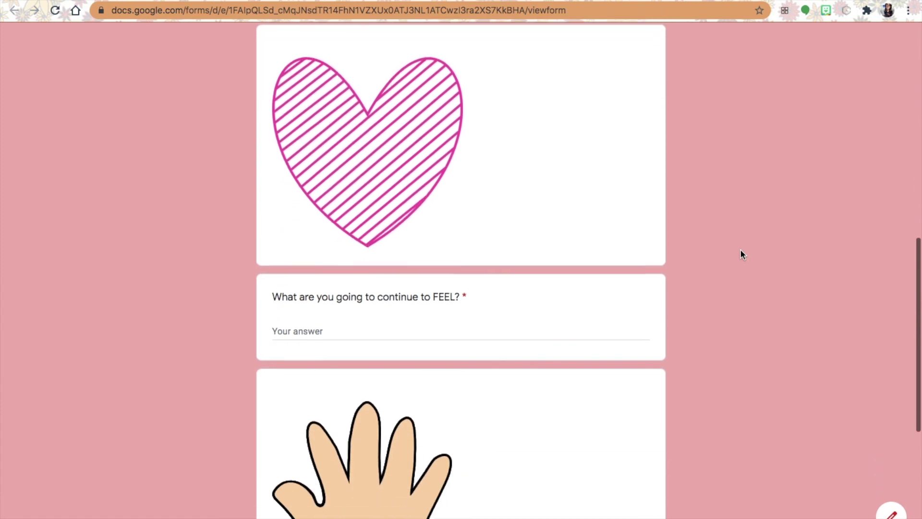
scroll(742, 254, up, 18)
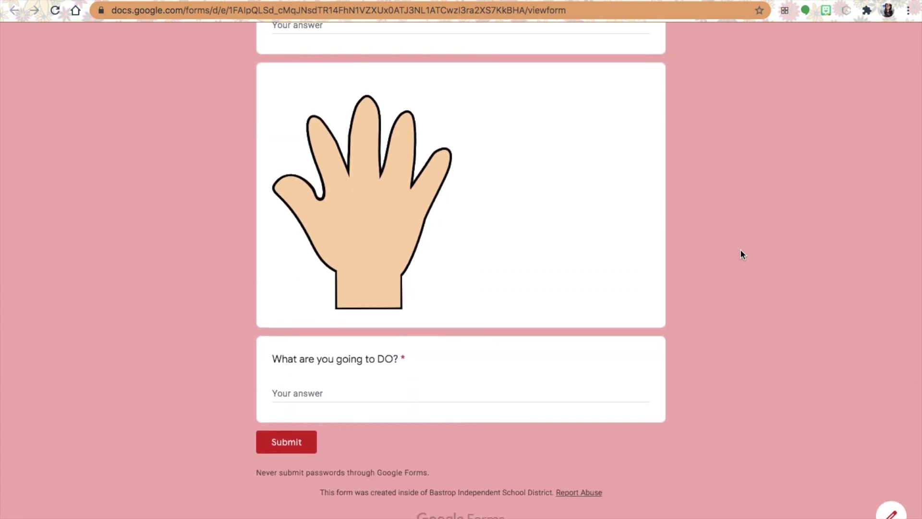